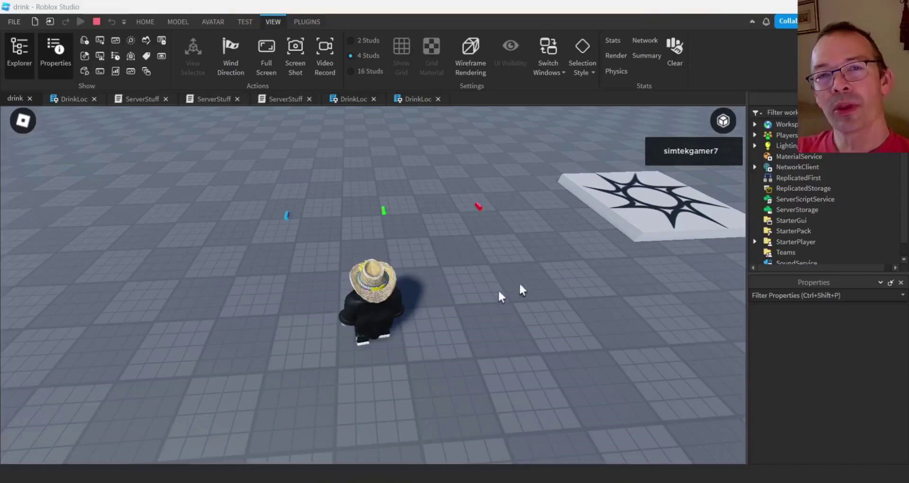
Walk the character to the red can to pick up the BigHead drink and drink it
right_drag(500, 282, 500, 272)
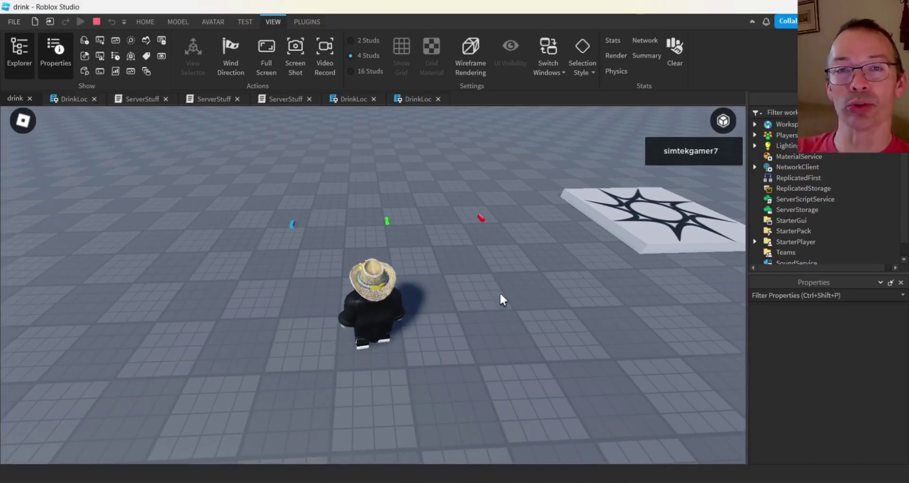
right_drag(501, 296, 500, 297)
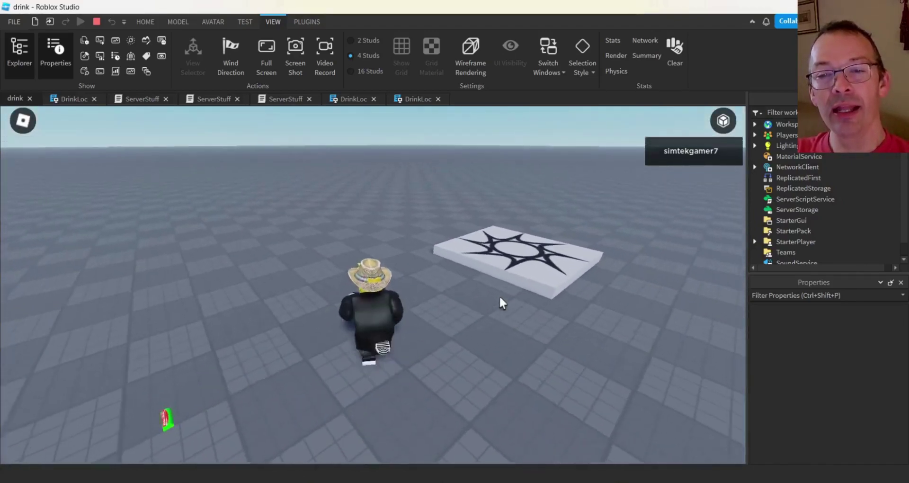
key(w)
right_drag(525, 259, 524, 257)
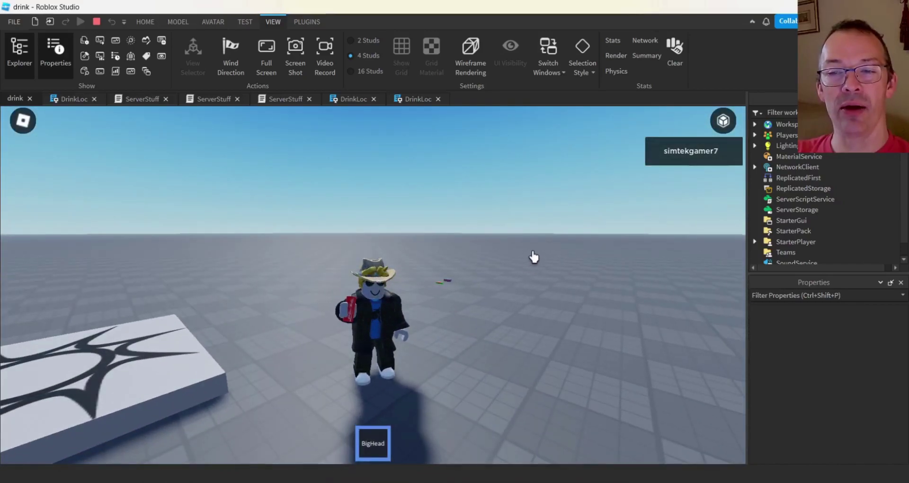
click(461, 376)
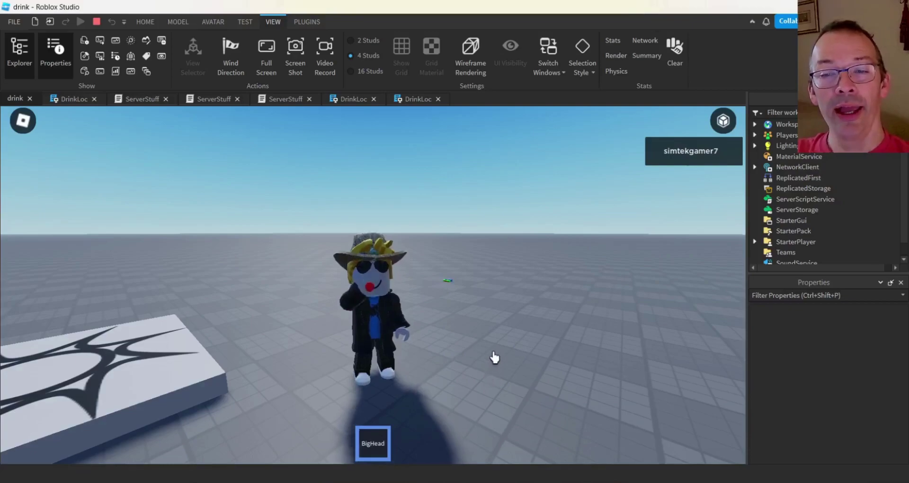
Walk the character over the remaining cans to collect the Grow and NormalSize drinks
right_drag(493, 353, 494, 352)
key(w)
key(w)
key(w)
key(w)
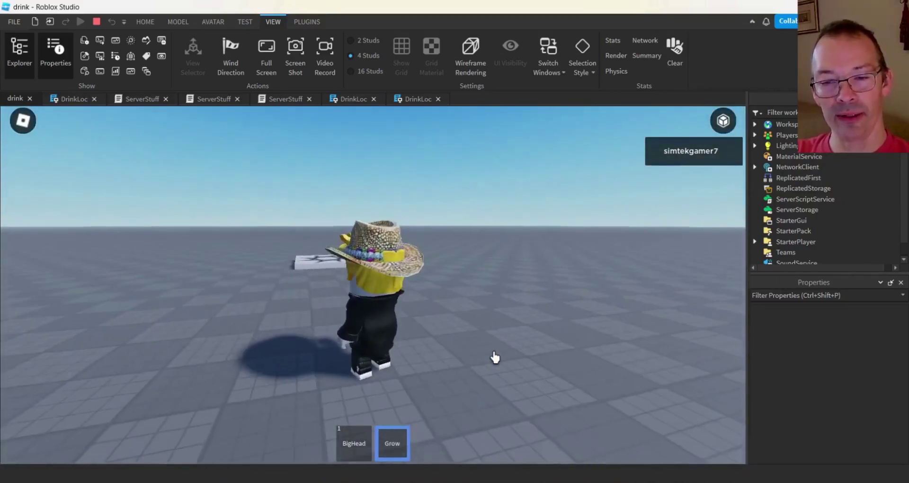
right_drag(479, 310, 479, 308)
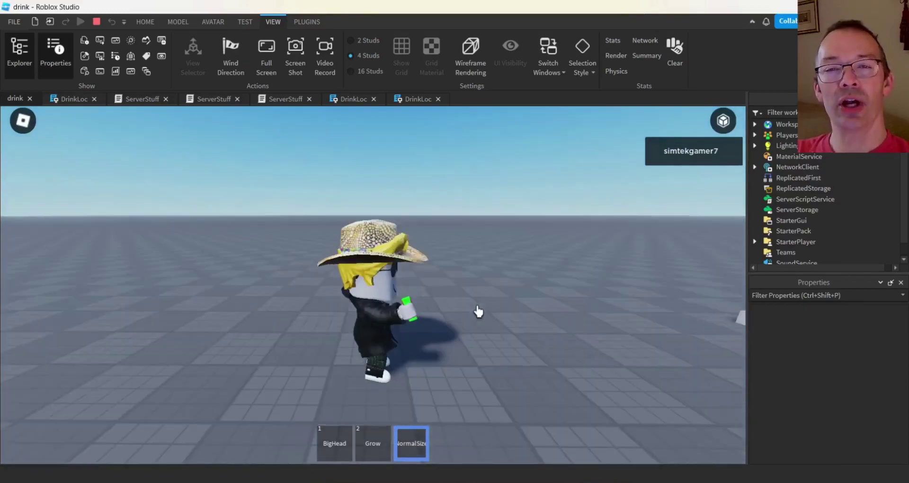
Put away and re-equip NormalSize, and switch to Grow and drink it repeatedly
click(420, 453)
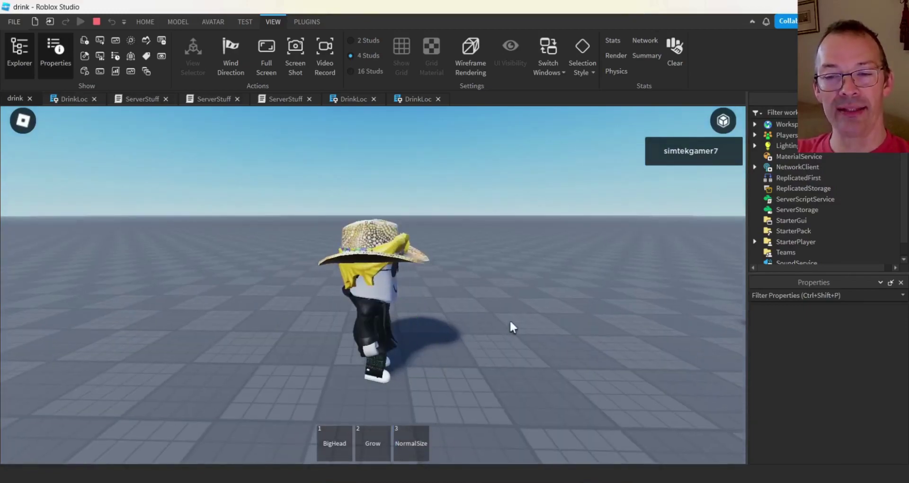
click(414, 452)
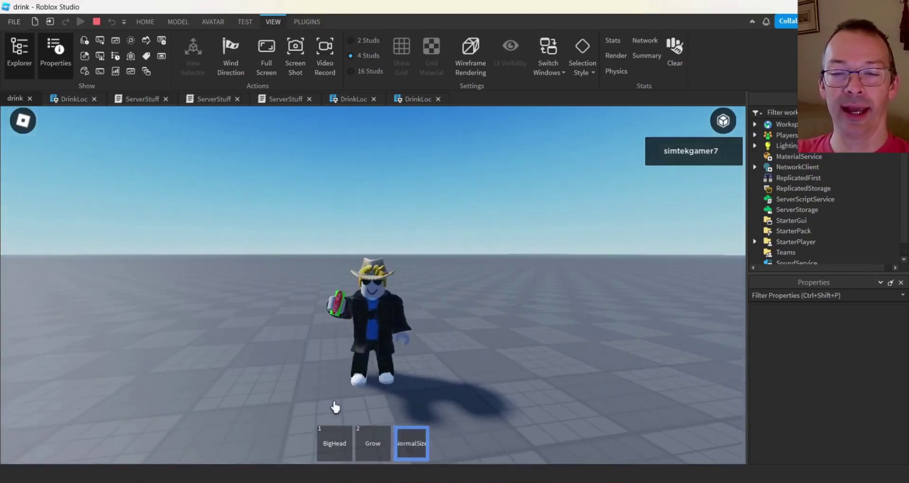
click(374, 446)
click(481, 287)
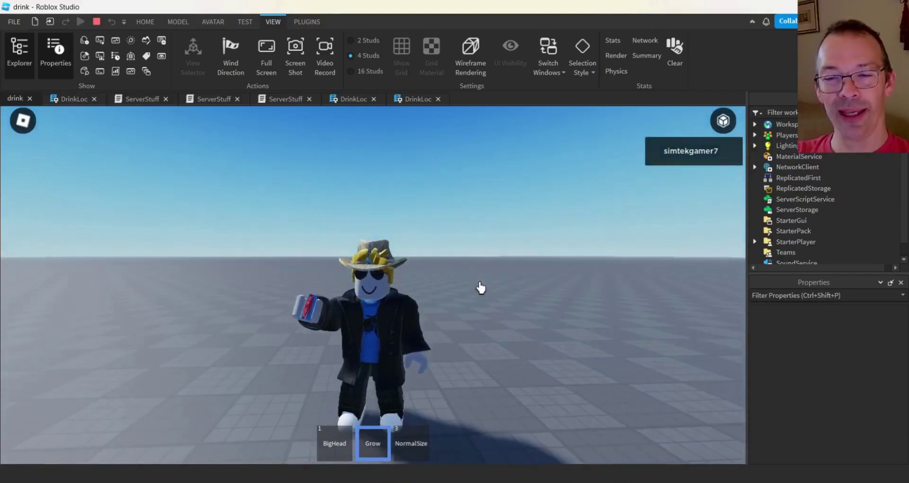
click(481, 287)
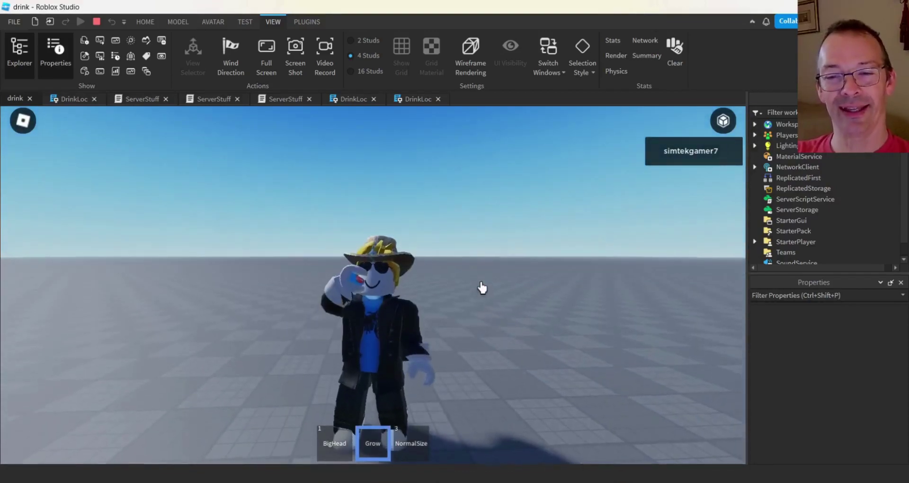
click(484, 298)
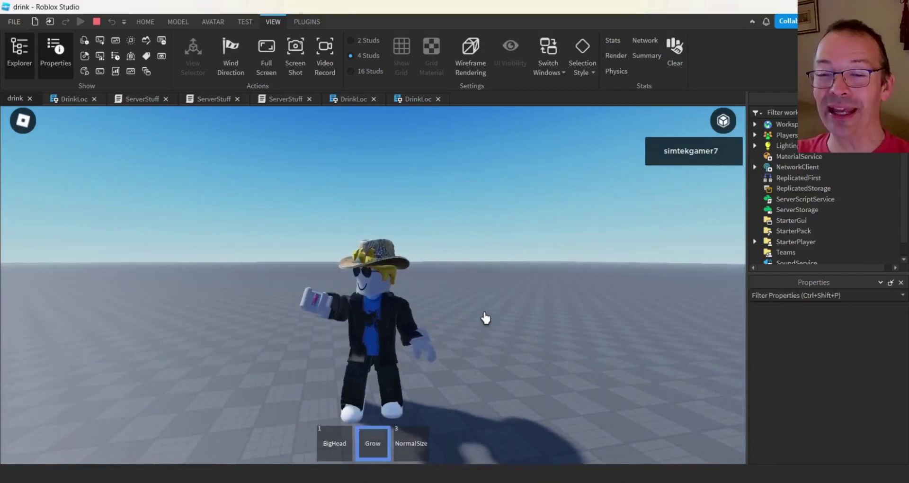
click(486, 318)
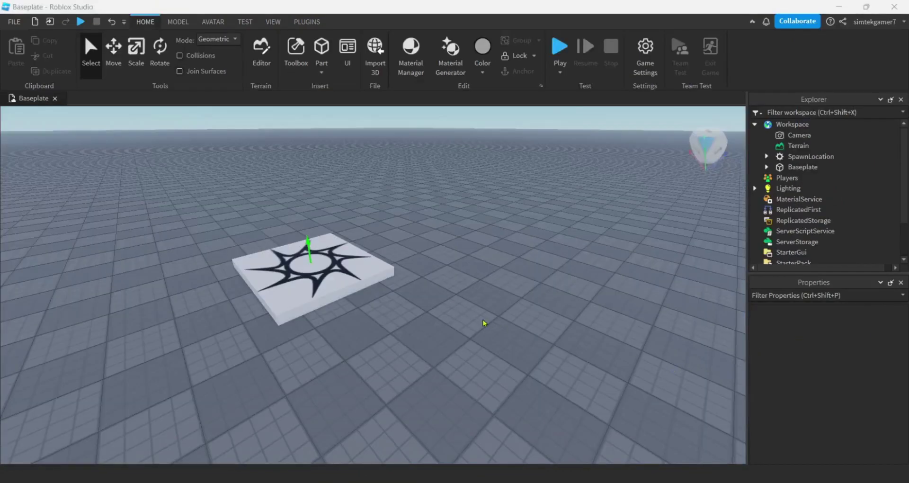
Insert a Tool object into the Workspace of the Baseplate place
right_drag(484, 323, 484, 323)
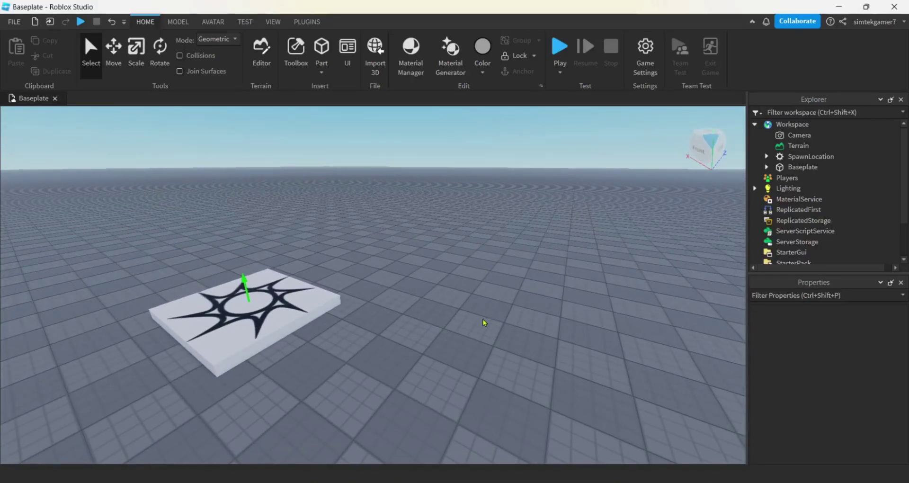
right_drag(484, 322, 484, 322)
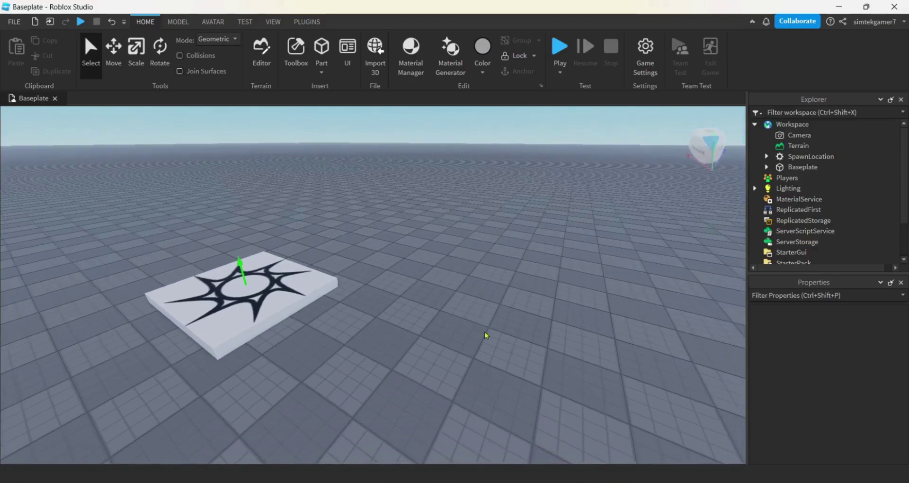
click(805, 125)
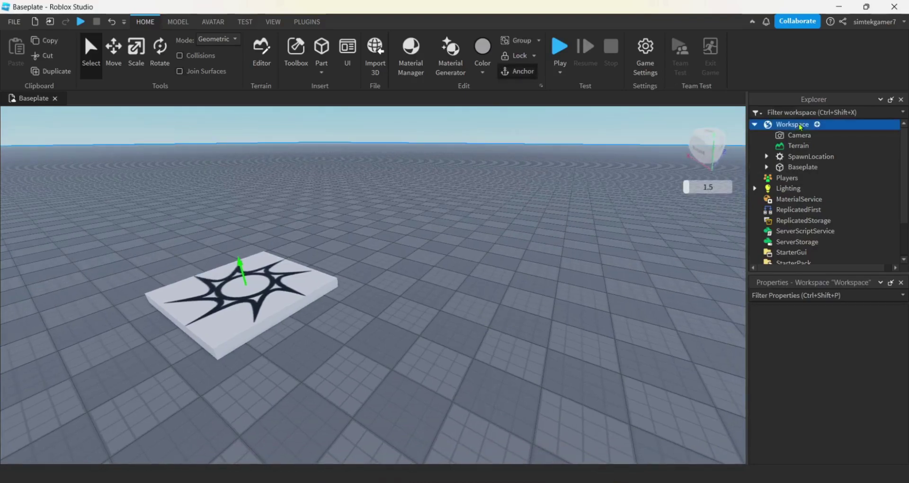
click(817, 124)
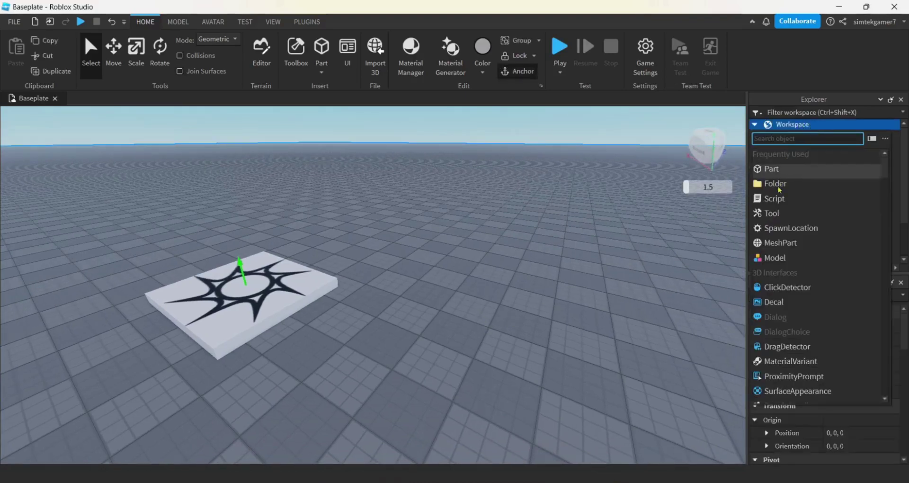
click(772, 214)
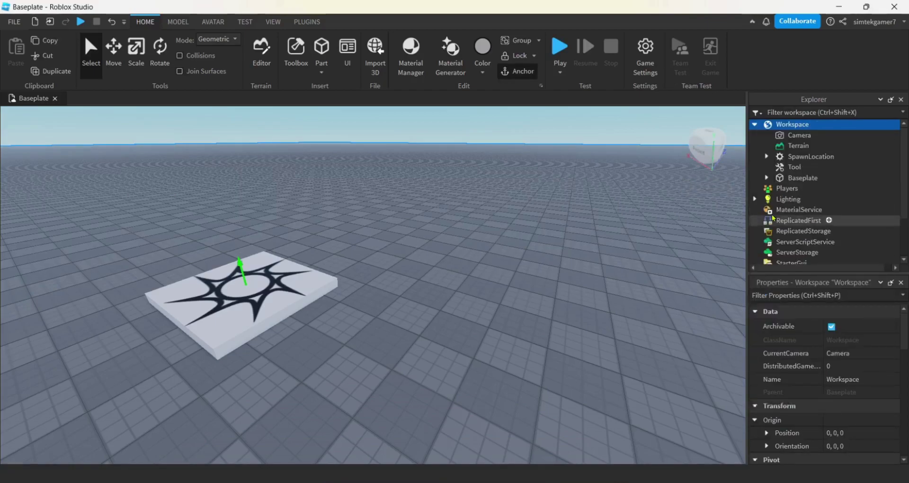
Rename the inserted Tool as GrowDrink
click(795, 172)
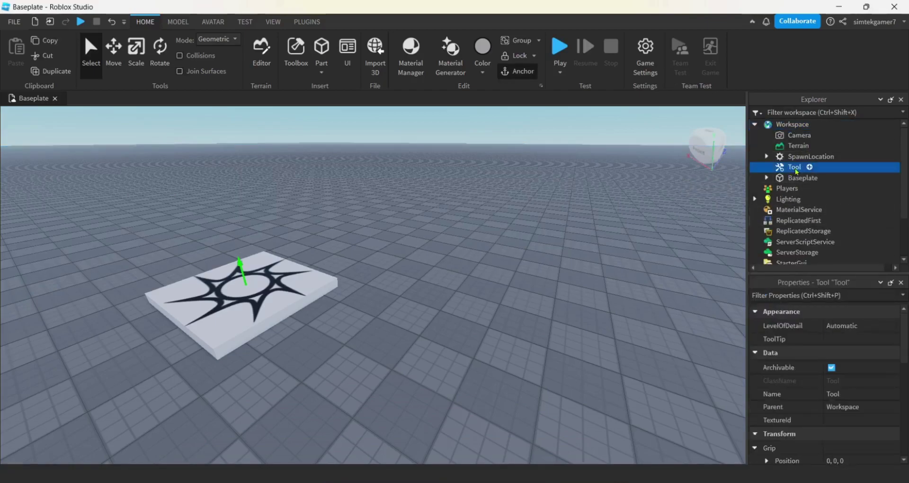
key(F2)
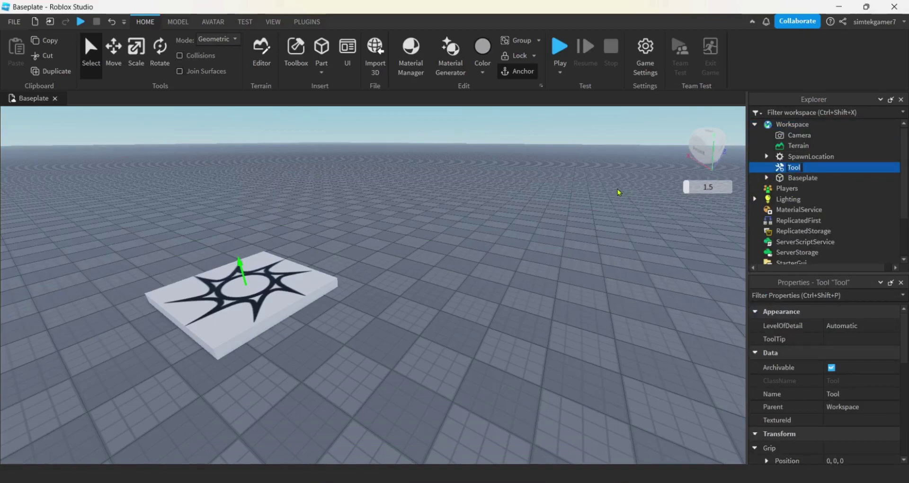
text(GrowDrin)
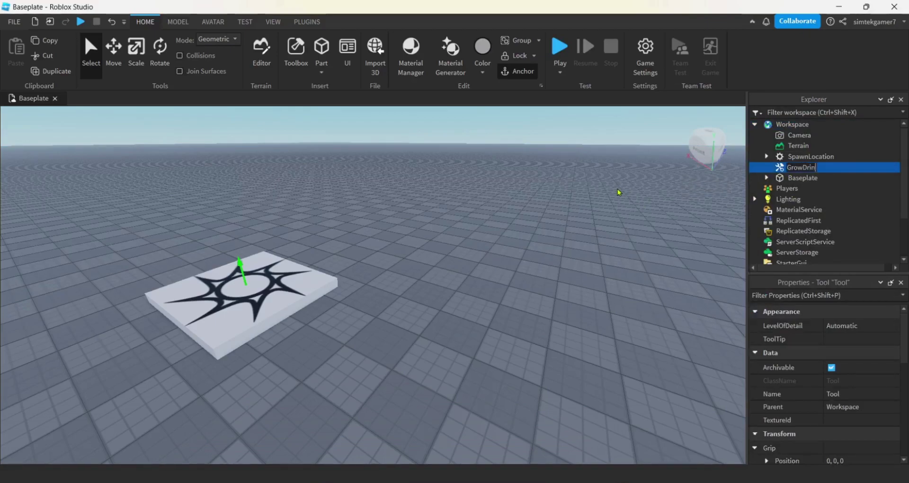
text(k)
key(Return)
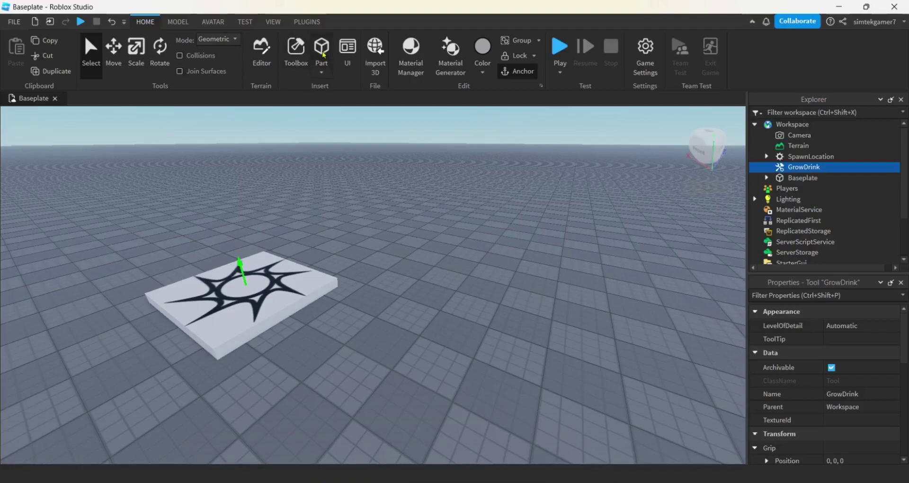
Insert a cylinder part and place it on the baseplate beside the spawn location
click(322, 73)
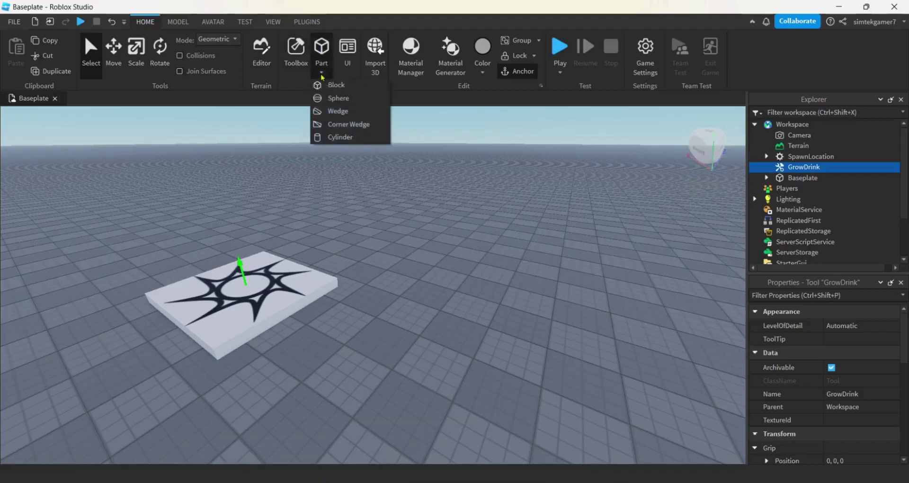
click(333, 136)
drag(374, 280, 447, 347)
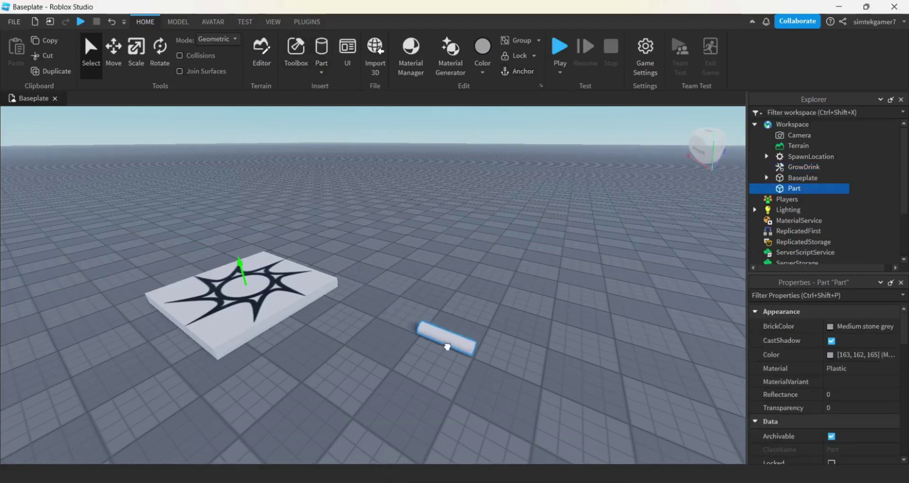
Rename the cylinder part as Handle and make it a child of the GrowDrink tool
key(F2)
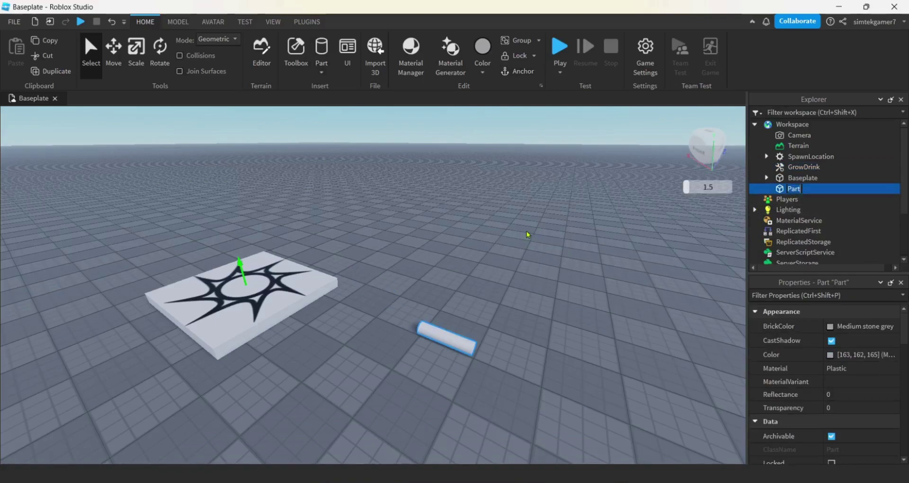
text(Handle)
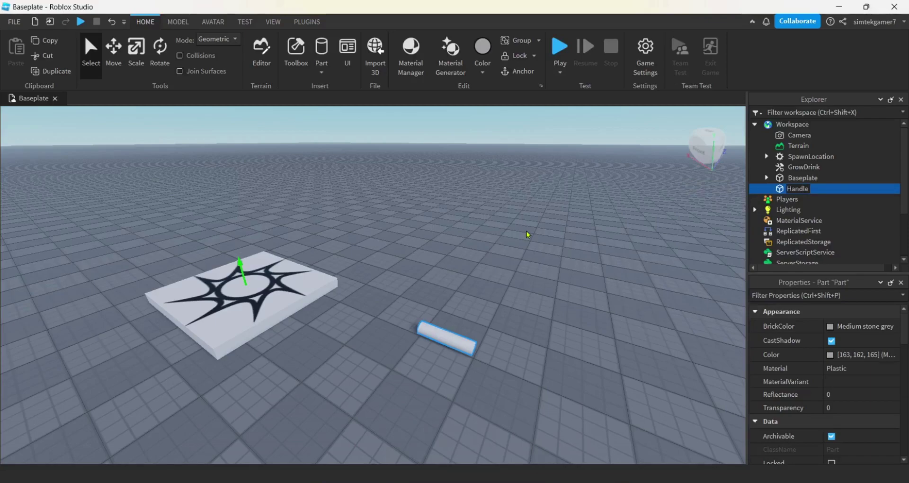
key(Return)
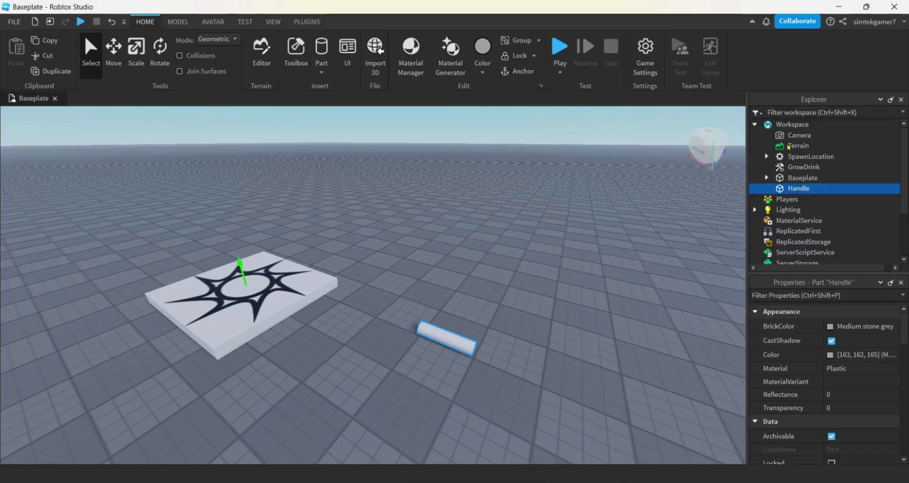
drag(795, 195, 802, 173)
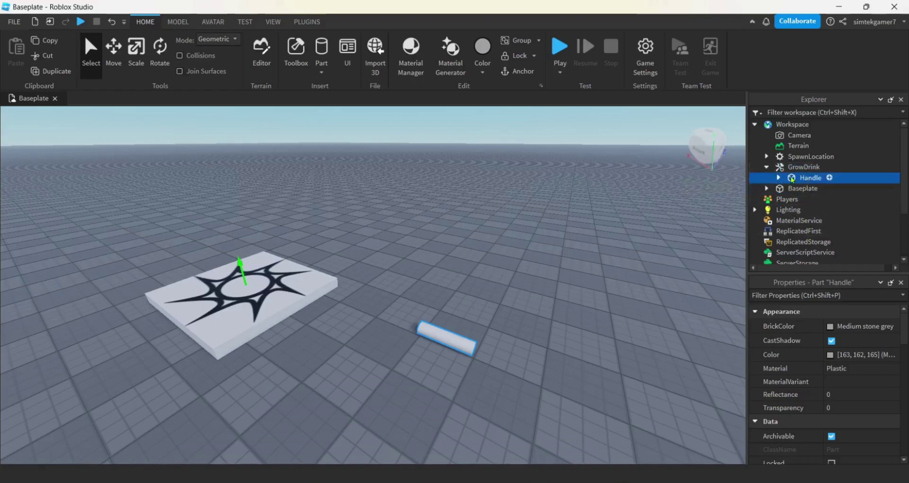
Set the Handle part's size to 1, 0.4, 0.4
scroll(871, 386, down, 3)
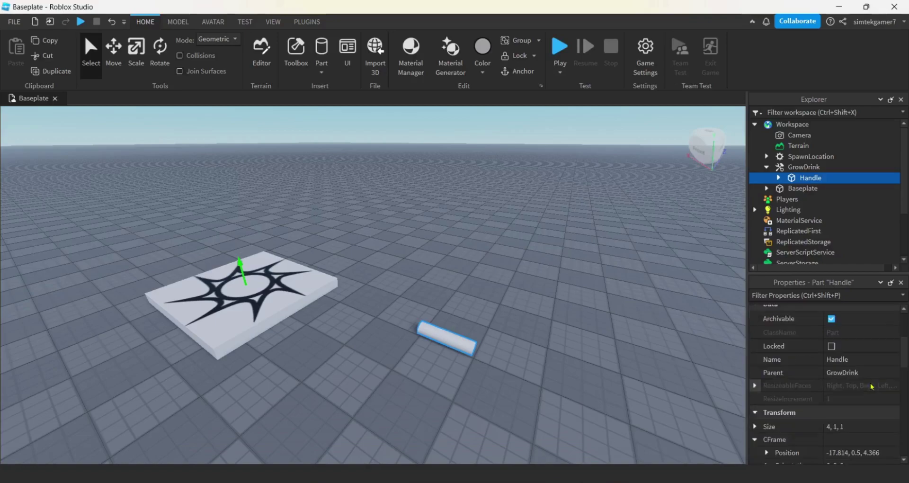
scroll(872, 387, down, 1)
click(856, 387)
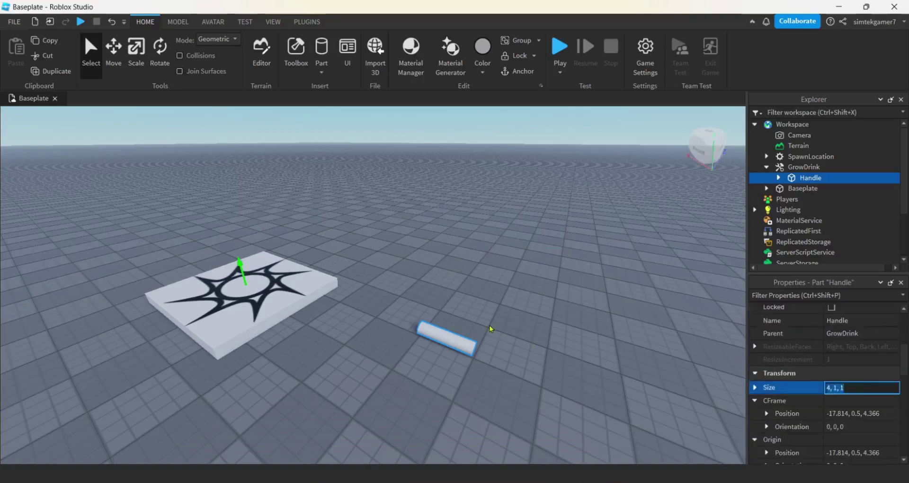
text(1, 0.4, 0.4)
key(Return)
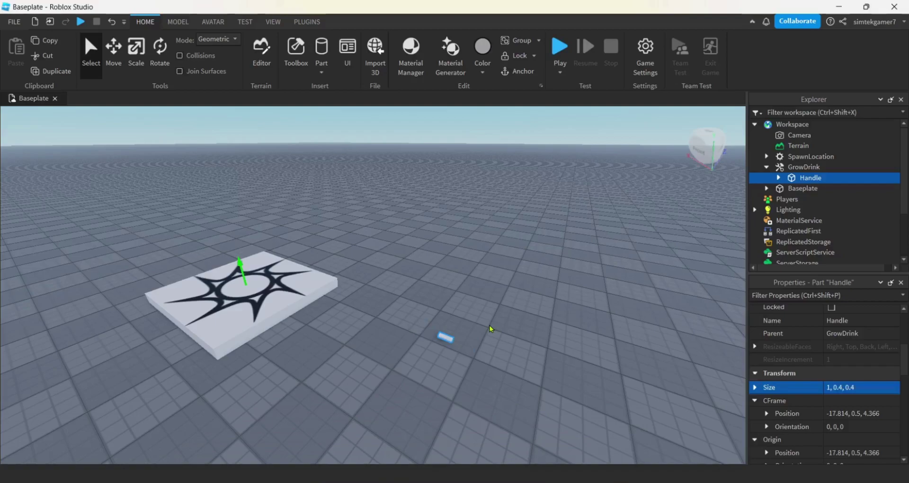
Start a playtest and walk the character over to the small cylinder to pick up GrowDrink
click(560, 48)
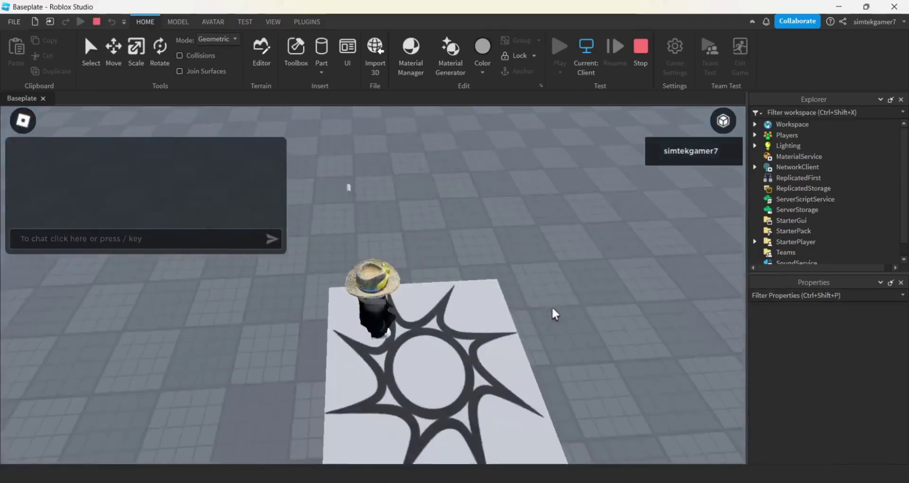
key(w)
right_drag(553, 308, 553, 310)
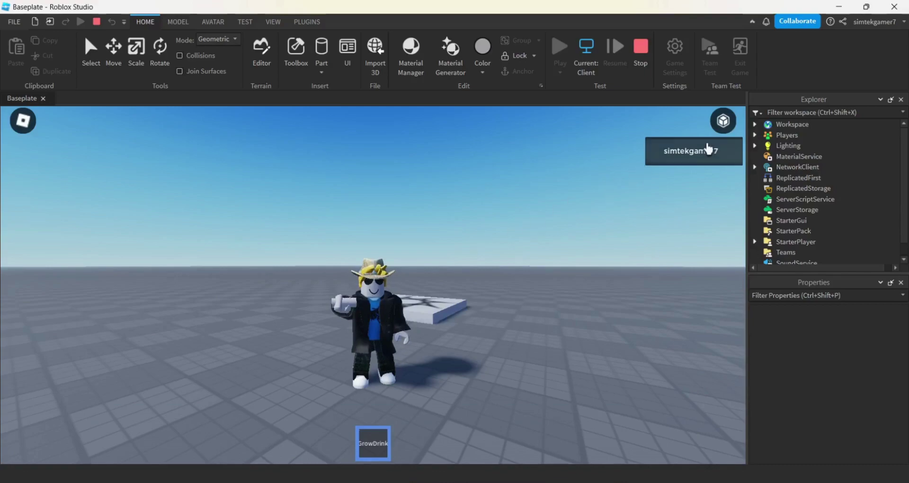
Select the GrowDrink tool inside the player's character model in the Workspace to inspect its properties
click(755, 125)
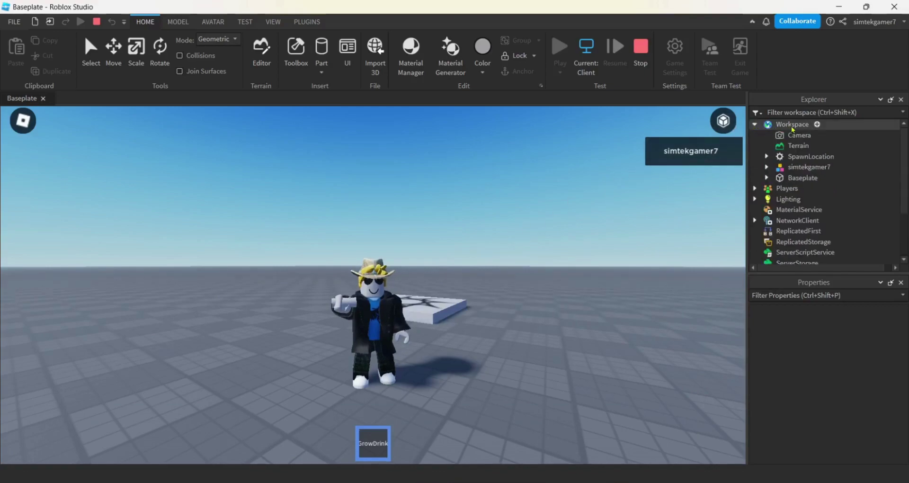
click(781, 167)
click(766, 168)
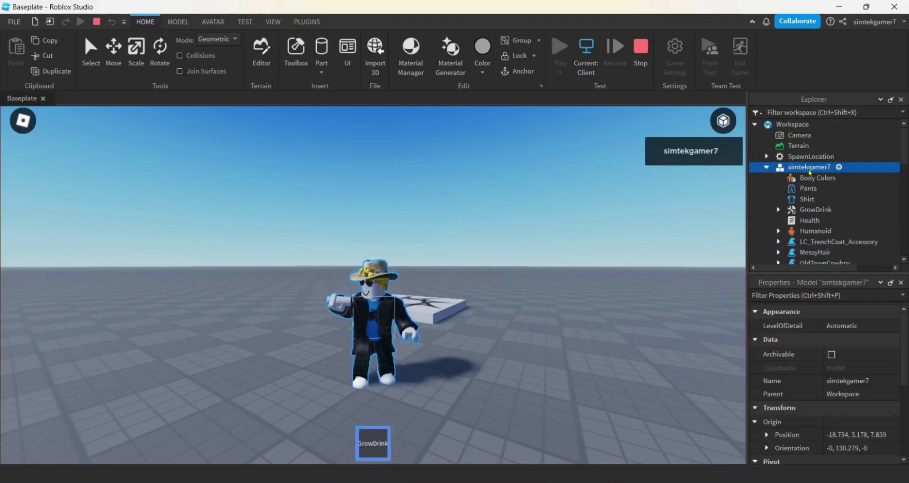
click(811, 211)
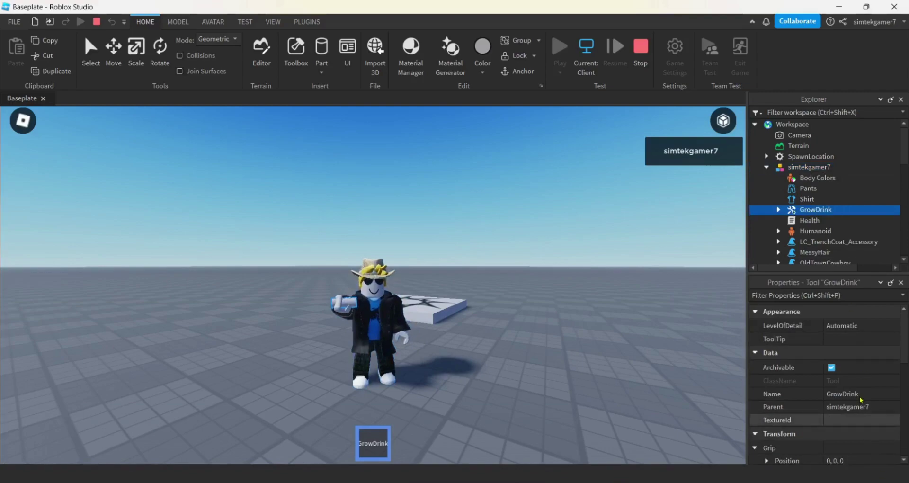
Set the GrowDrink tool's grip orientation to 0, 0, 90 and re-equip the tool to check how the character holds it
scroll(861, 400, down, 3)
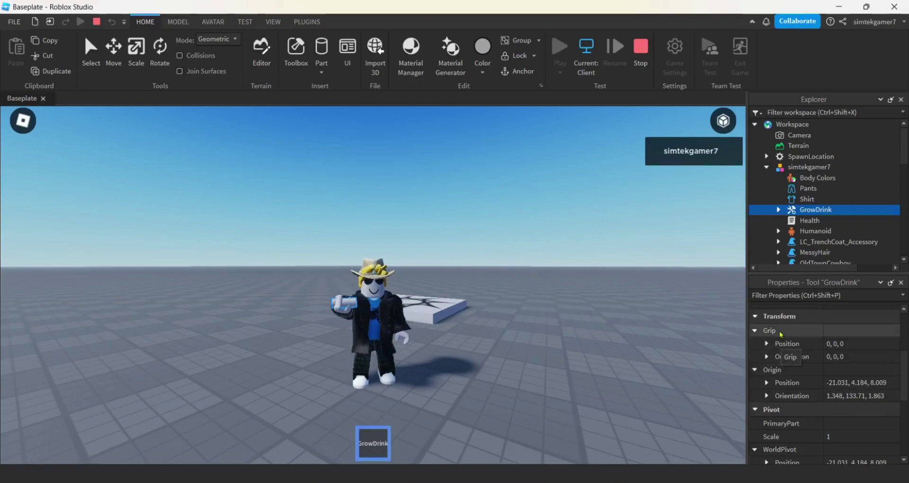
click(851, 358)
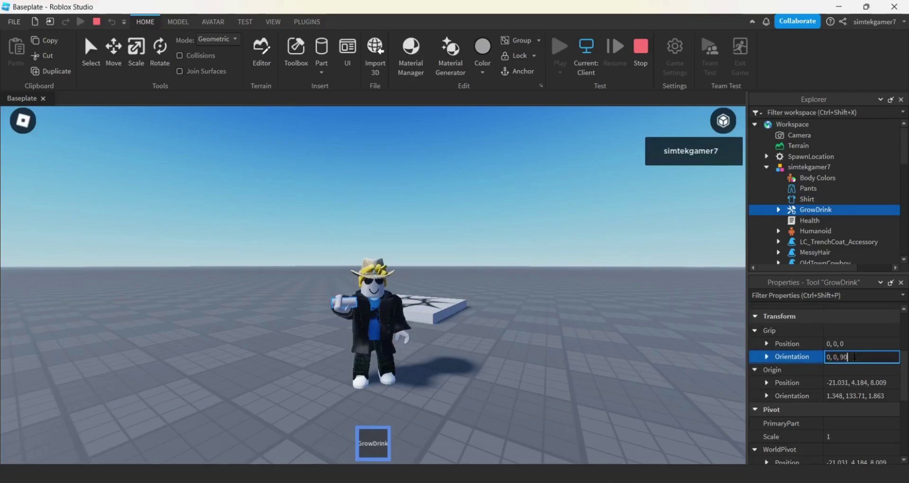
key(Return)
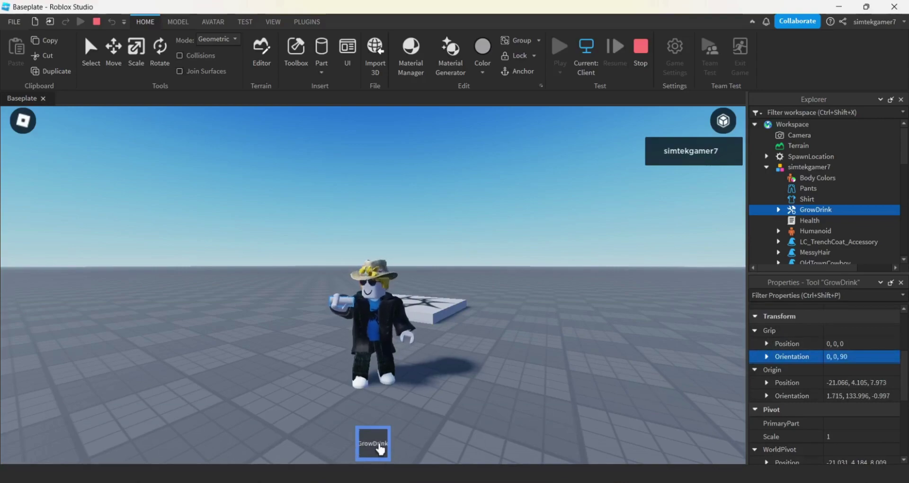
click(374, 445)
click(375, 446)
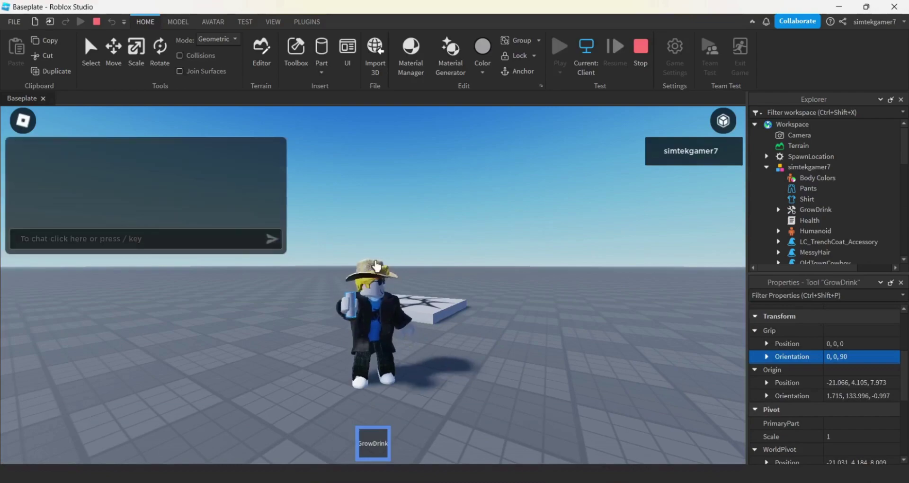
right_drag(444, 335, 446, 336)
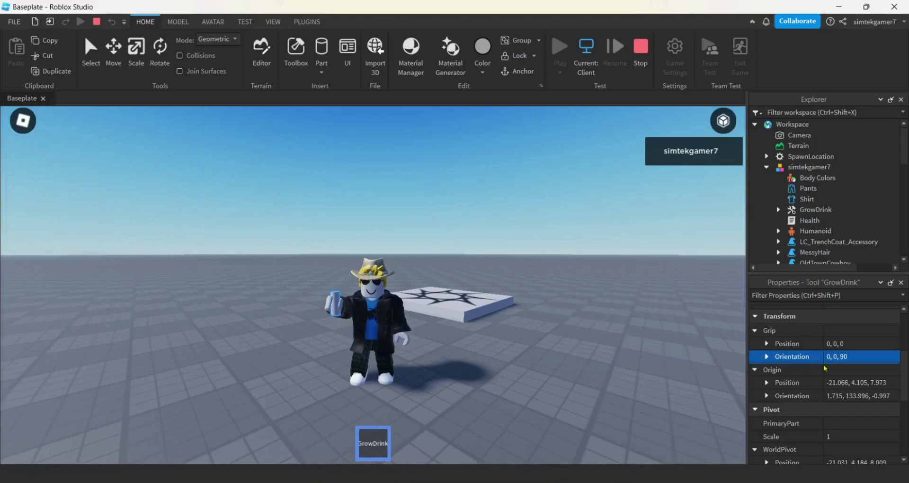
Set GrowDrink's grip orientation to 0, 0, 75 and view the held drink from the character's side
click(856, 356)
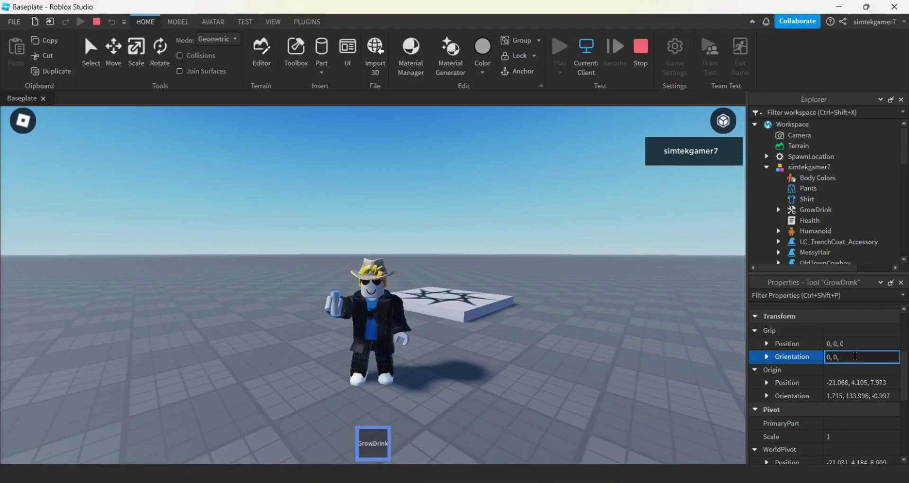
text(75)
key(Return)
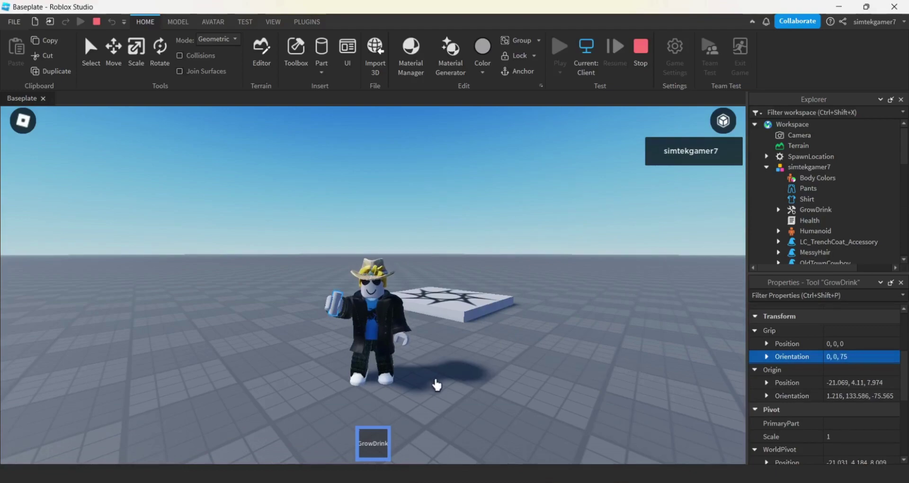
right_drag(449, 368, 452, 369)
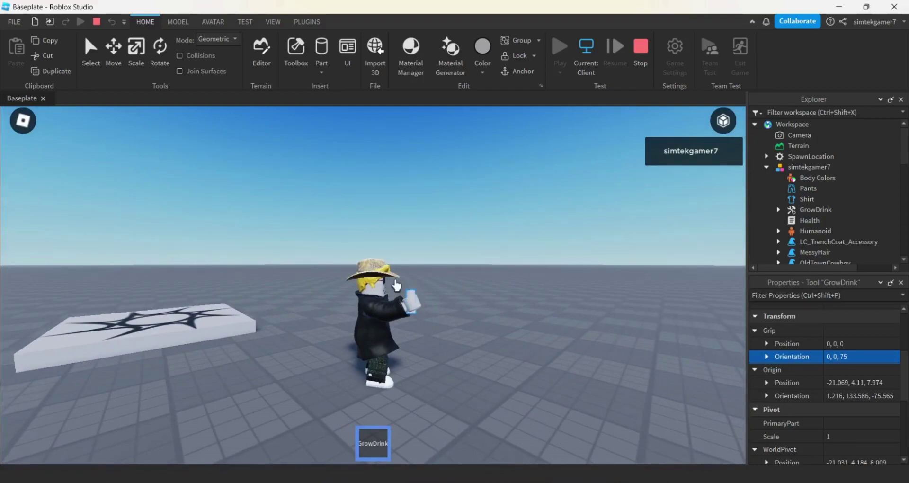
Try a grip orientation of 0, 20, 75 on GrowDrink, change it to 0, -20, 75 and inspect the drink up close
click(836, 361)
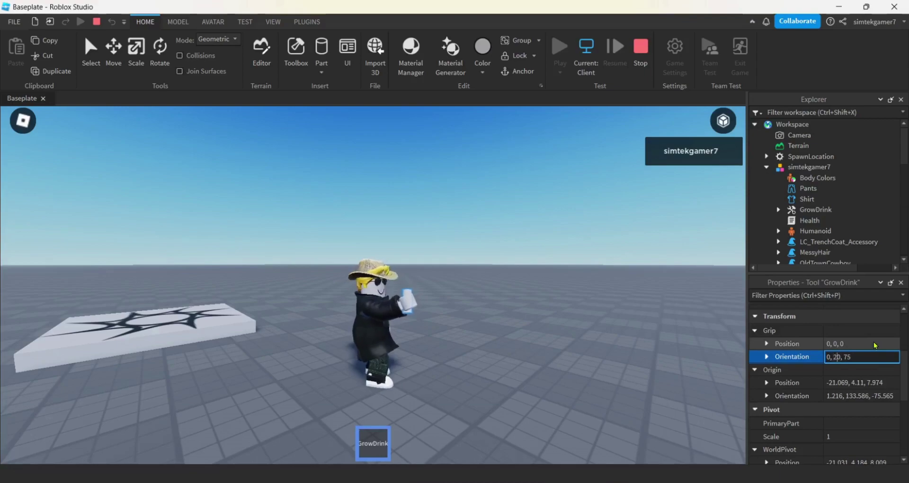
key(Return)
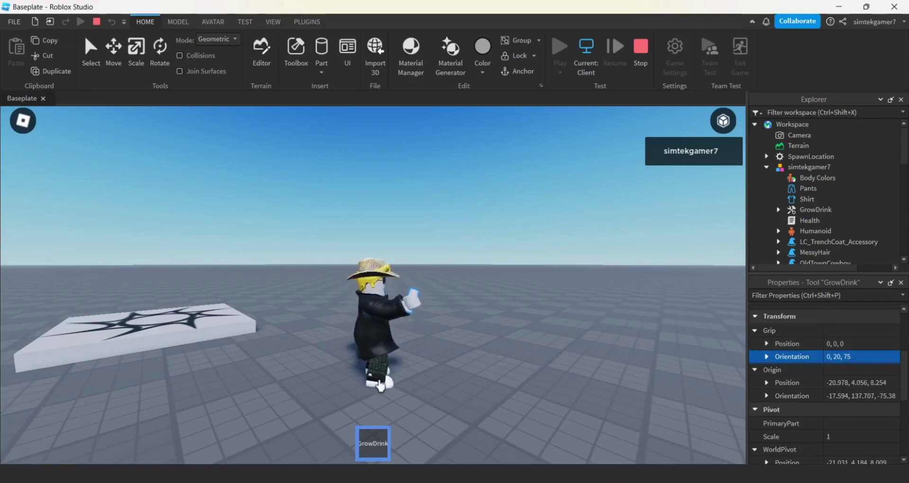
click(832, 358)
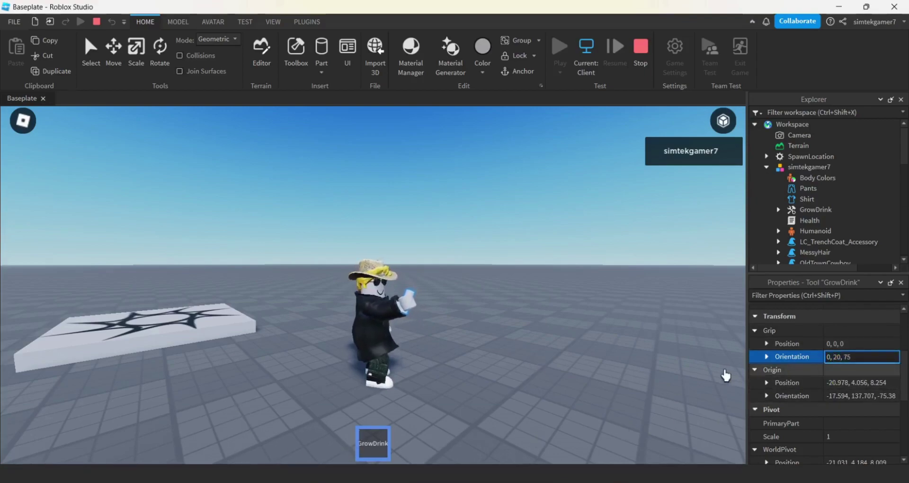
text(-)
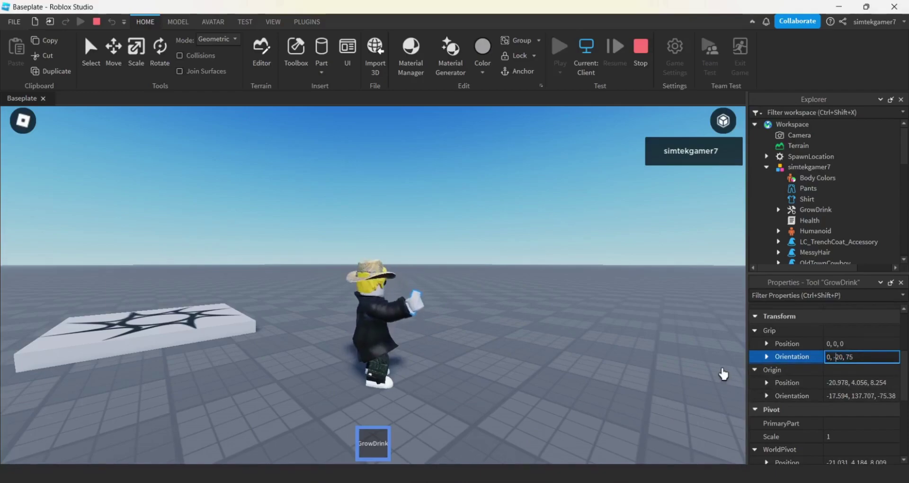
key(Return)
right_drag(494, 391, 491, 390)
scroll(493, 391, up, 4)
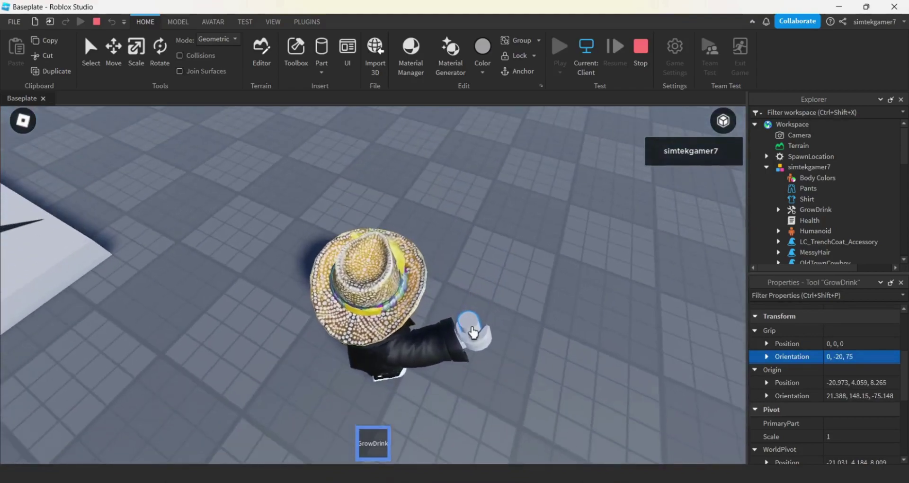
right_drag(554, 359, 554, 359)
Set GrowDrink's grip position to 0, 0, 0.1 and check how the drink sits in the hand
click(856, 344)
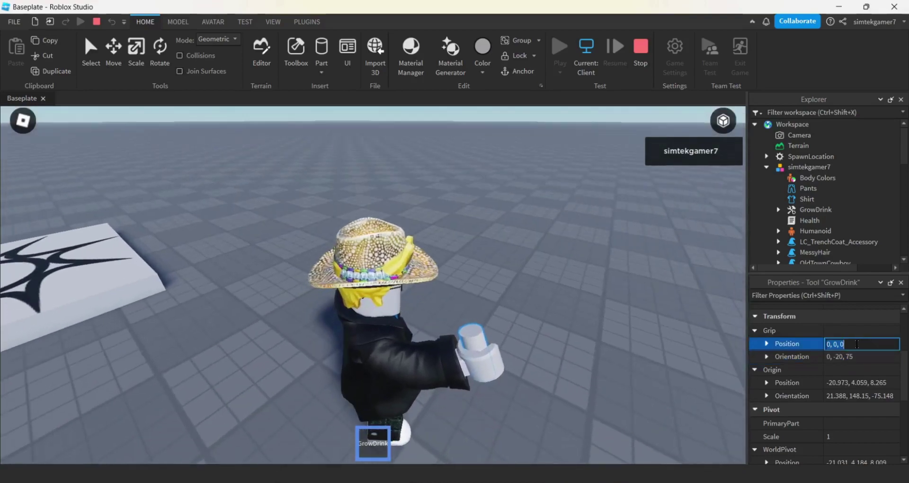
click(856, 343)
key(BackSpace)
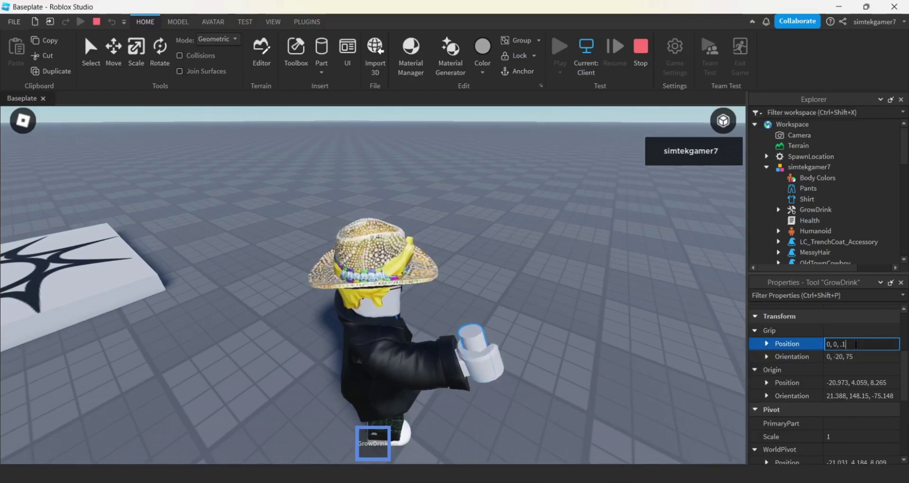
key(Return)
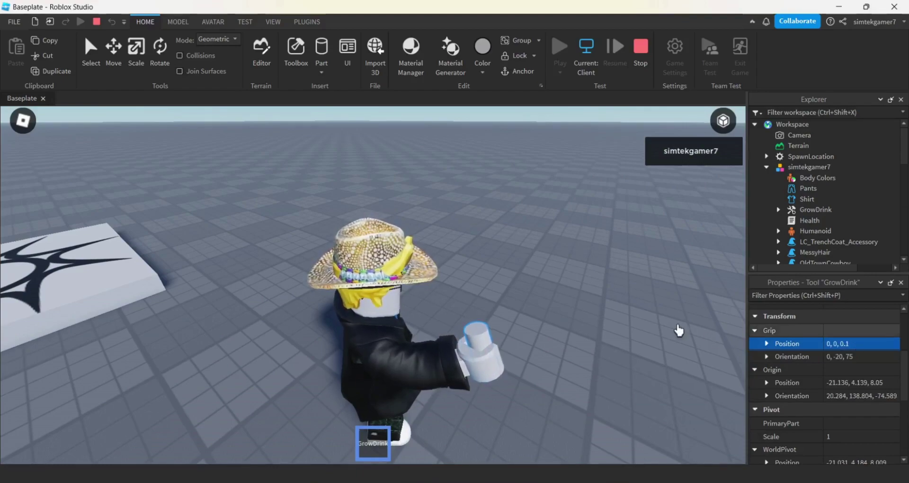
right_drag(635, 349, 635, 349)
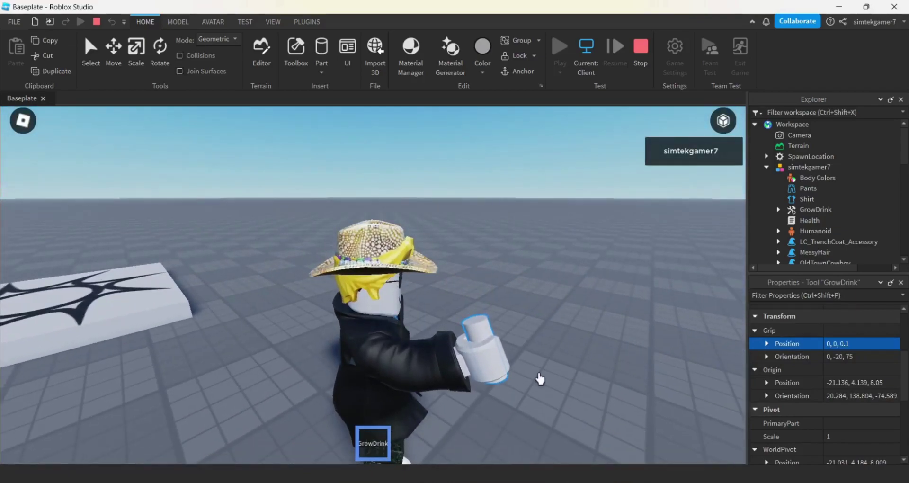
Copy GrowDrink's grip orientation value and stop the playtest
click(869, 357)
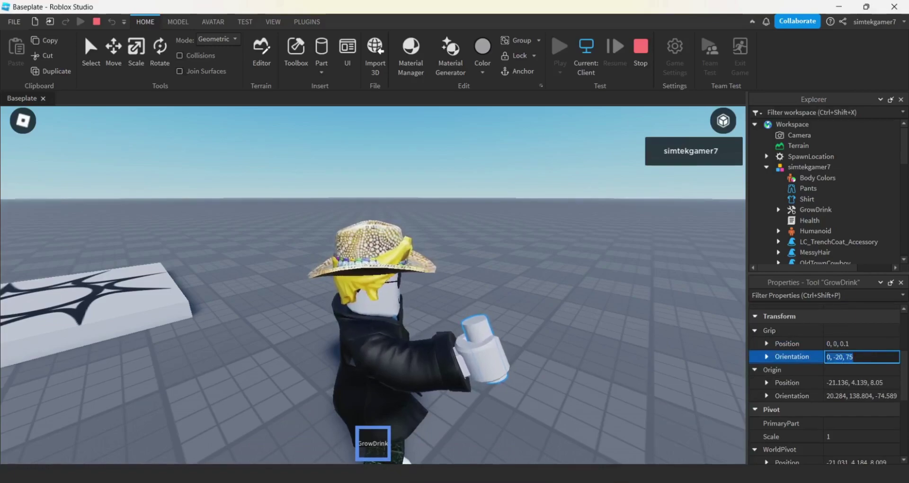
click(642, 51)
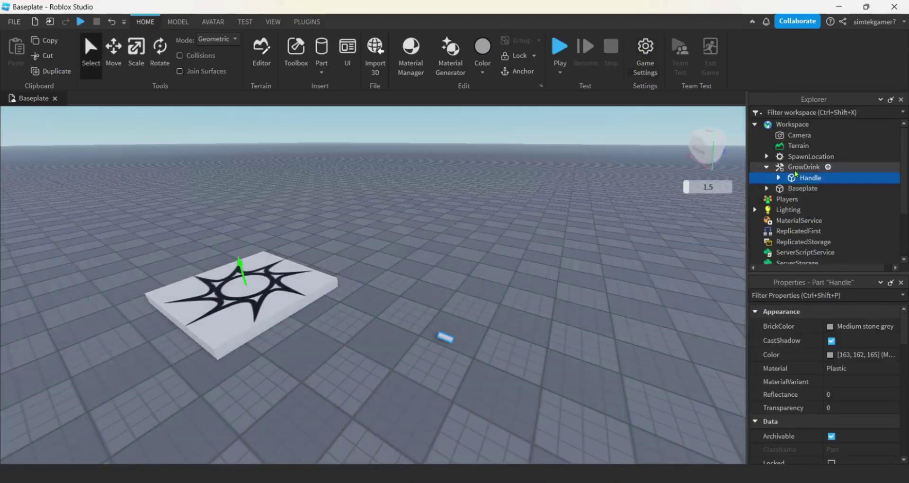
Set the GrowDrink tool's grip position to 0, 0, 0.1 and its grip orientation to 0, -20, 75 in the Workspace
click(798, 169)
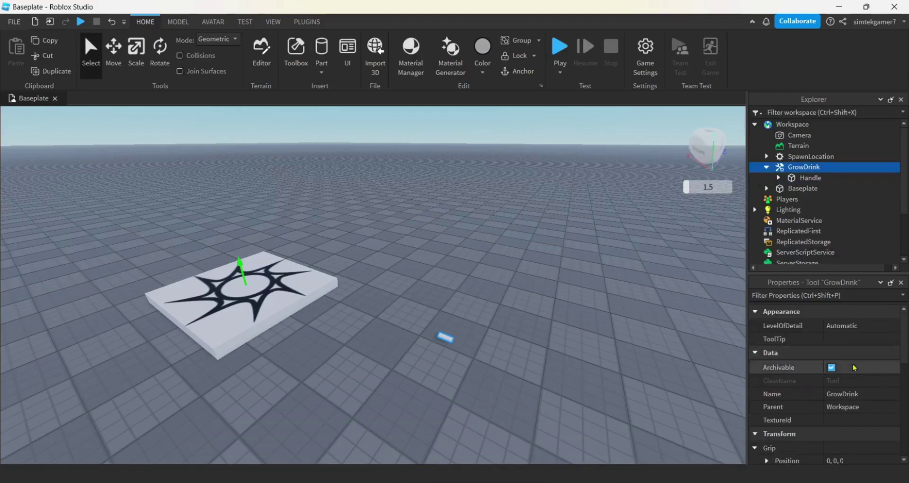
scroll(855, 369, down, 3)
click(844, 344)
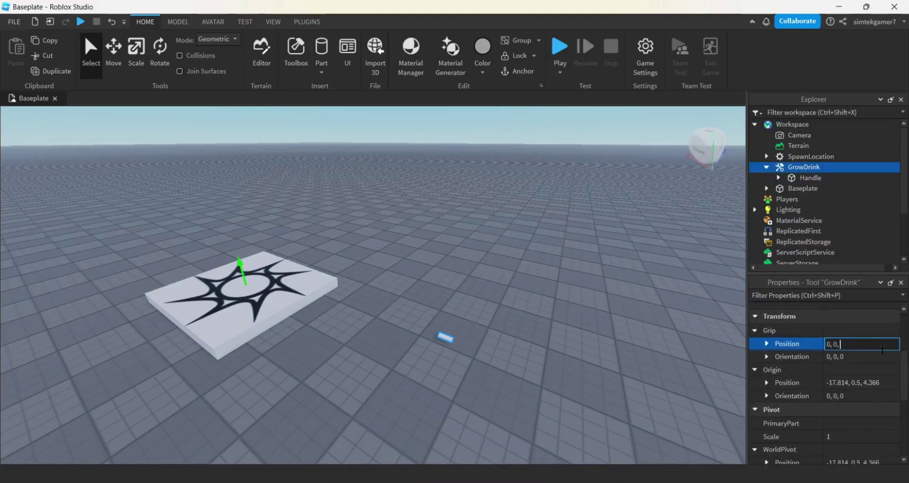
text(.1)
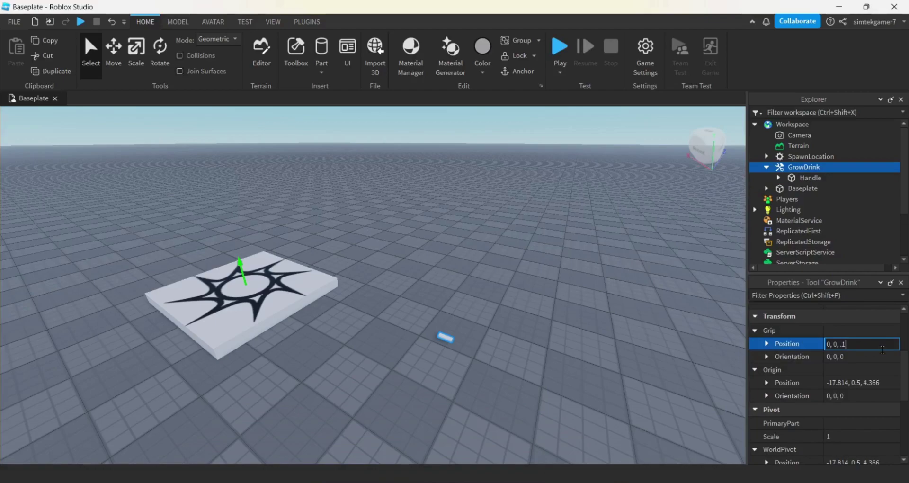
click(853, 357)
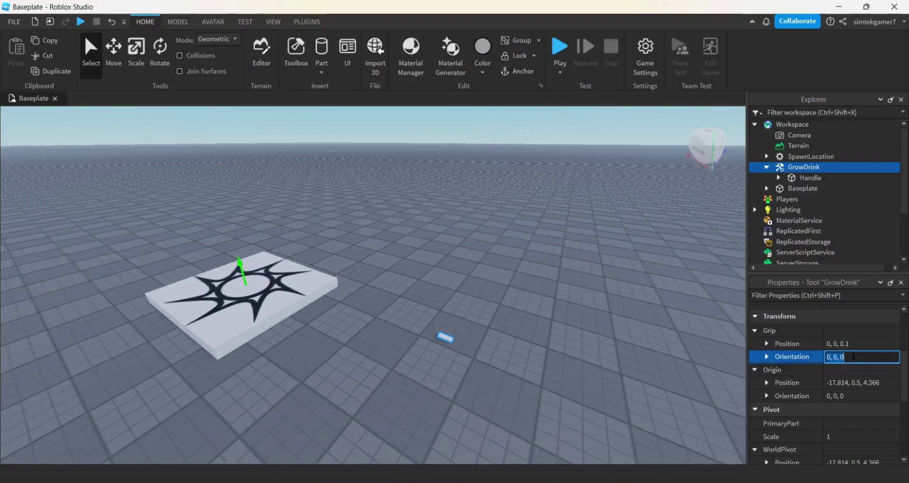
text(0, -20, 75)
key(Return)
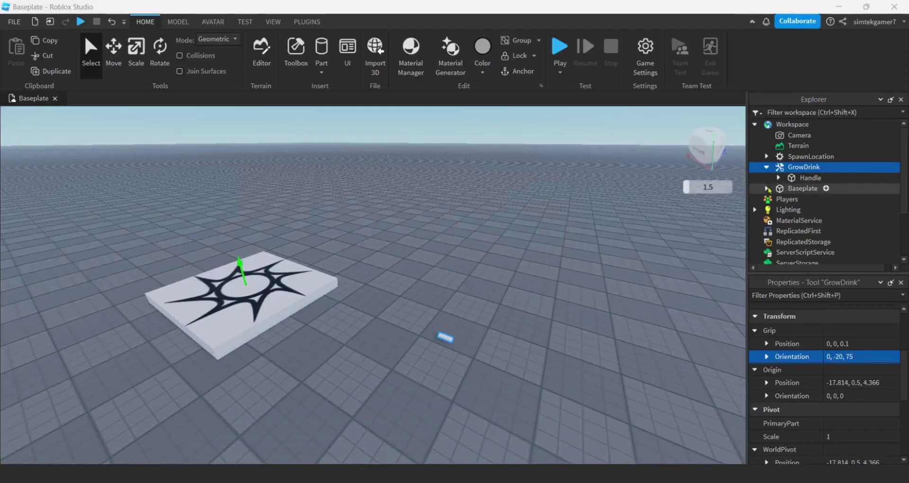
Change the Handle part's BrickColor to Lime green and look at the cylinder up close
click(811, 178)
scroll(870, 358, up, 5)
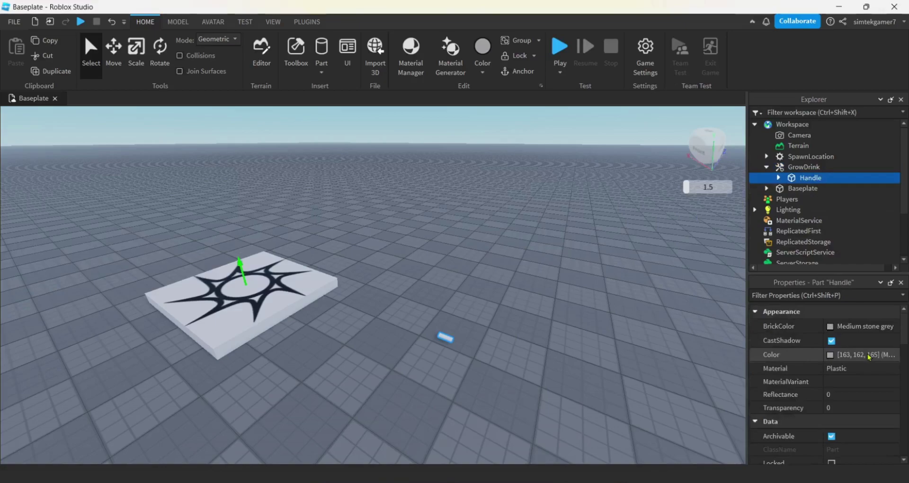
click(830, 326)
click(782, 335)
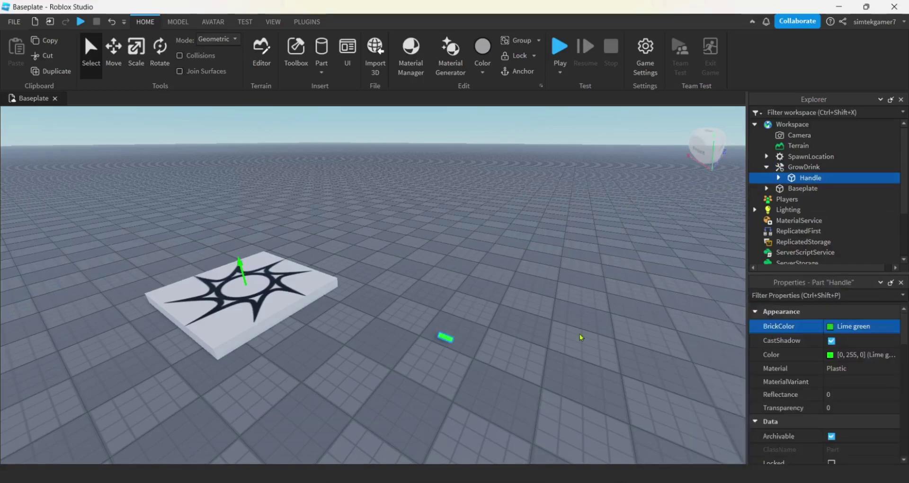
right_drag(522, 368, 528, 367)
Add an Animation object to the GrowDrink tool and rename it DrinkAmin
click(810, 168)
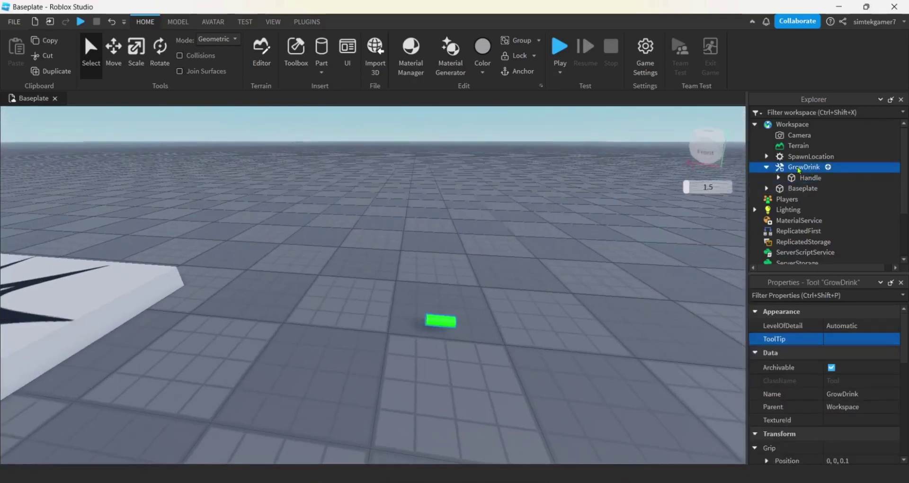
click(828, 167)
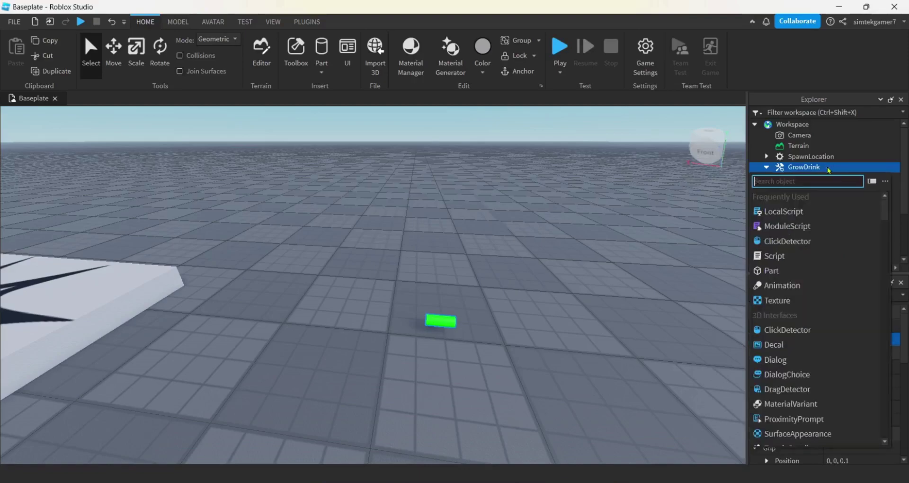
click(782, 286)
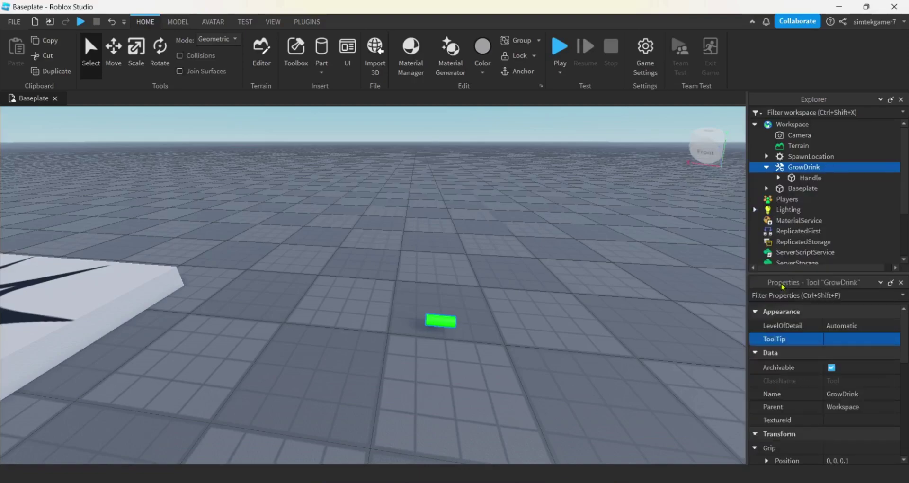
click(815, 188)
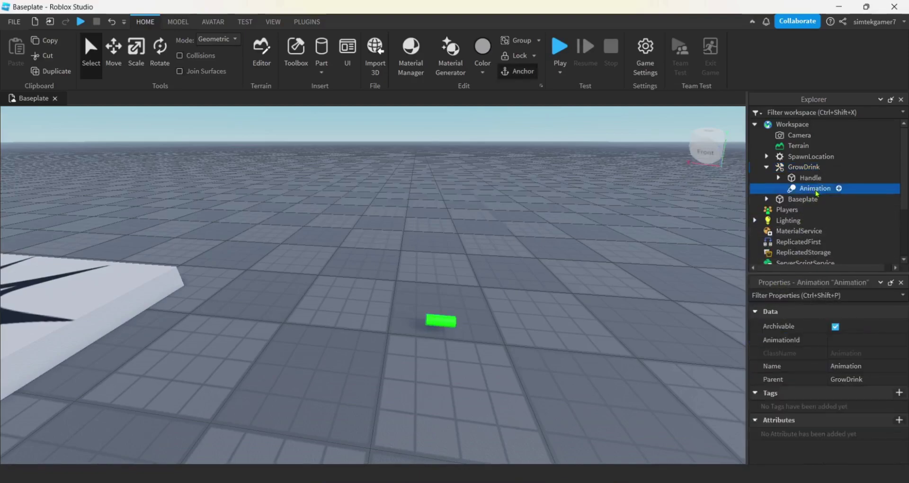
double_click(816, 193)
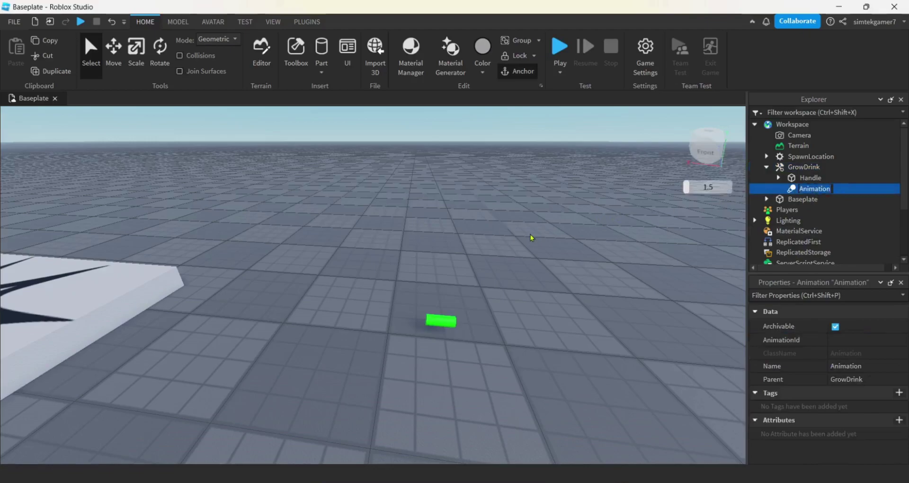
text(DrinkAmin)
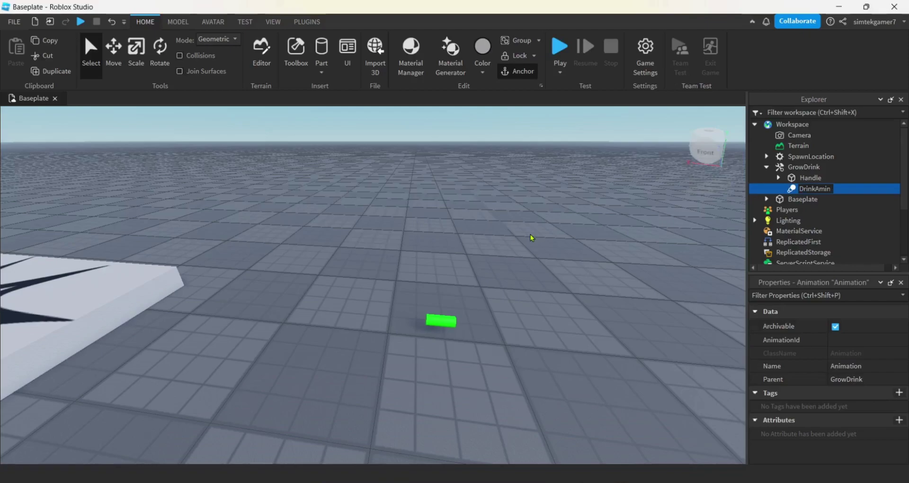
key(Return)
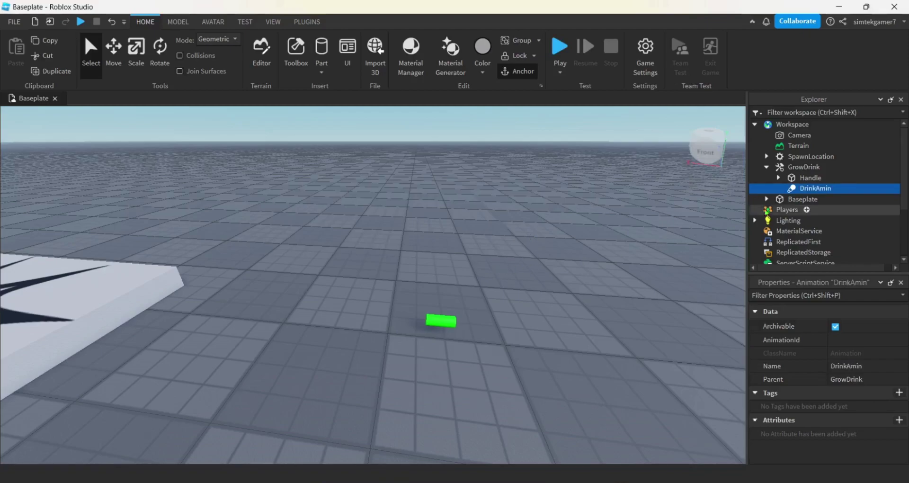
Add a LocalScript to the GrowDrink tool and rename it DrinkIt
click(804, 170)
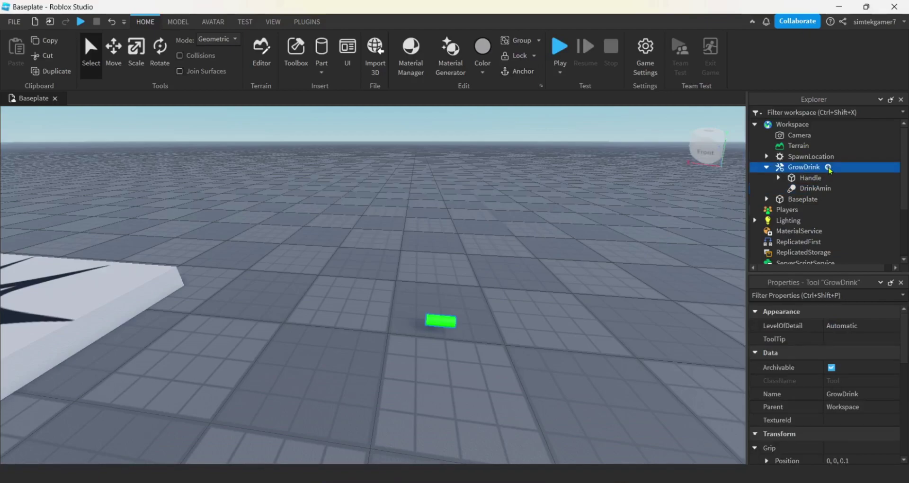
click(828, 168)
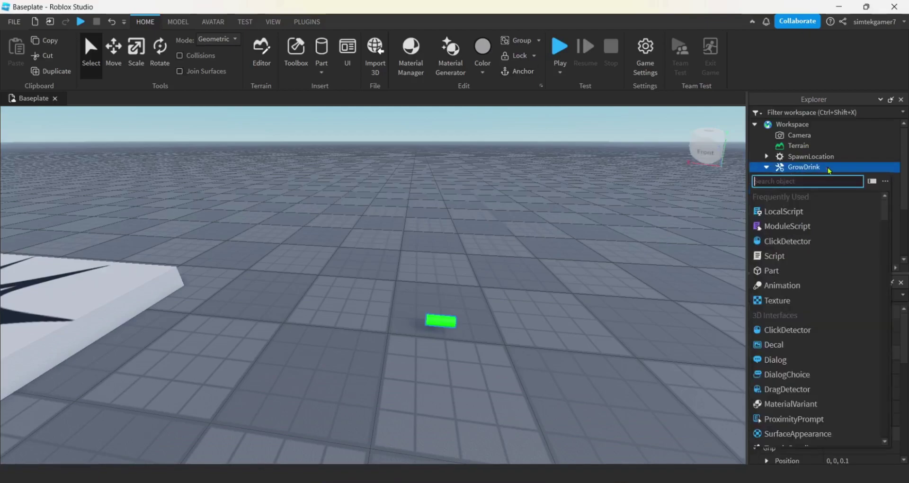
click(781, 212)
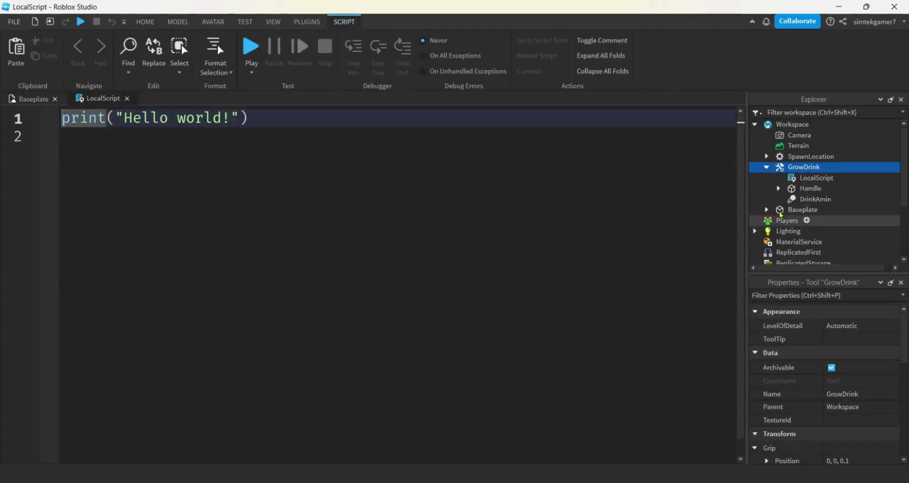
click(823, 182)
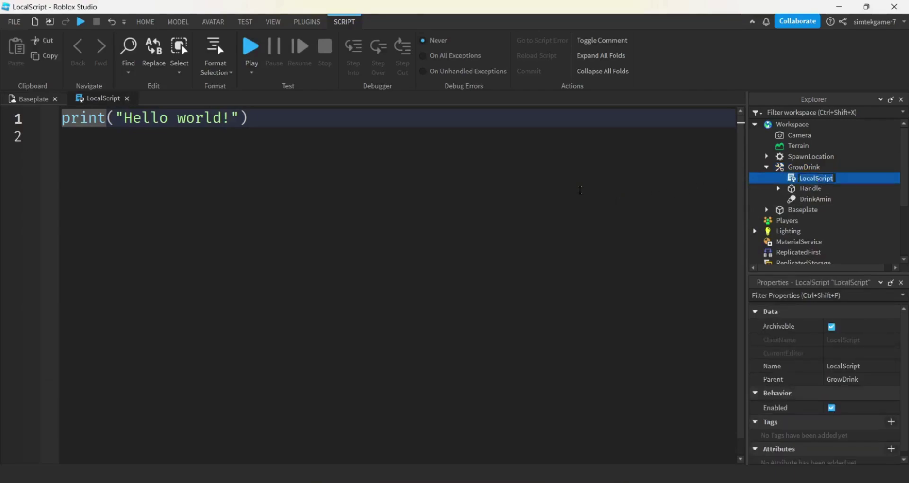
text(DrinkIt)
key(Return)
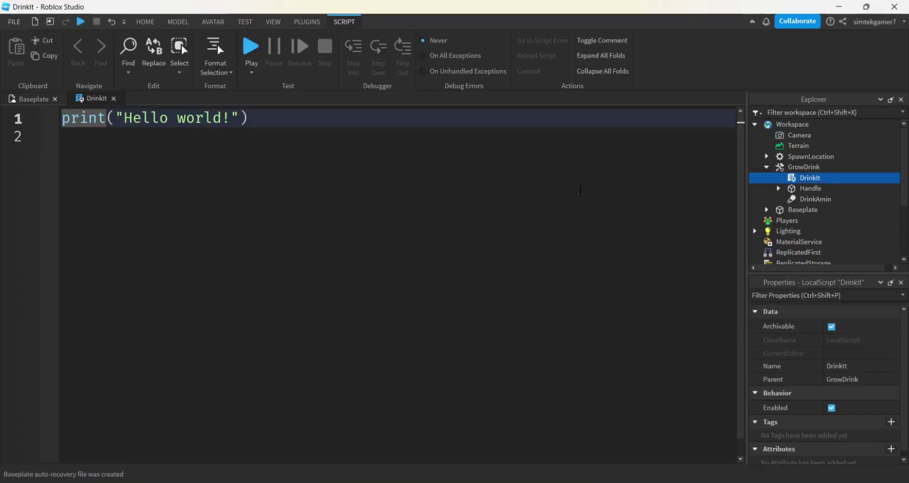
Add a RemoteEvent to the GrowDrink tool, keeping its default name
mouse_move(820, 179)
click(808, 168)
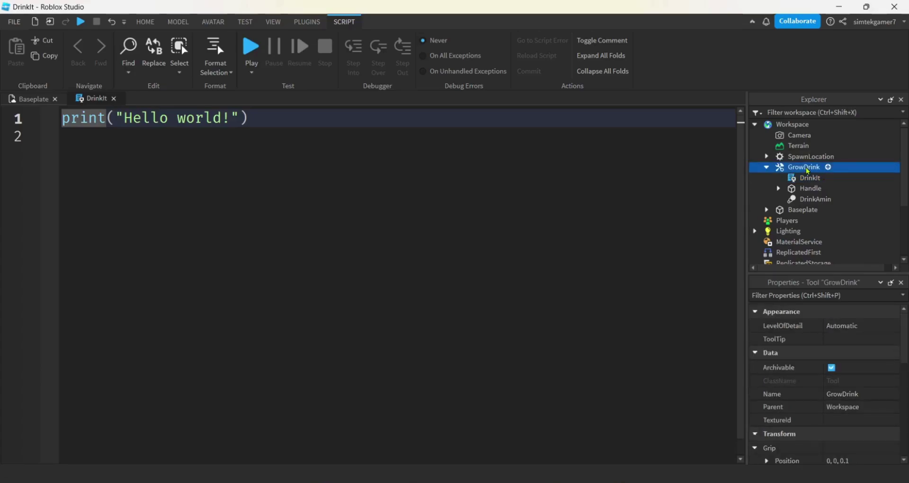
click(828, 167)
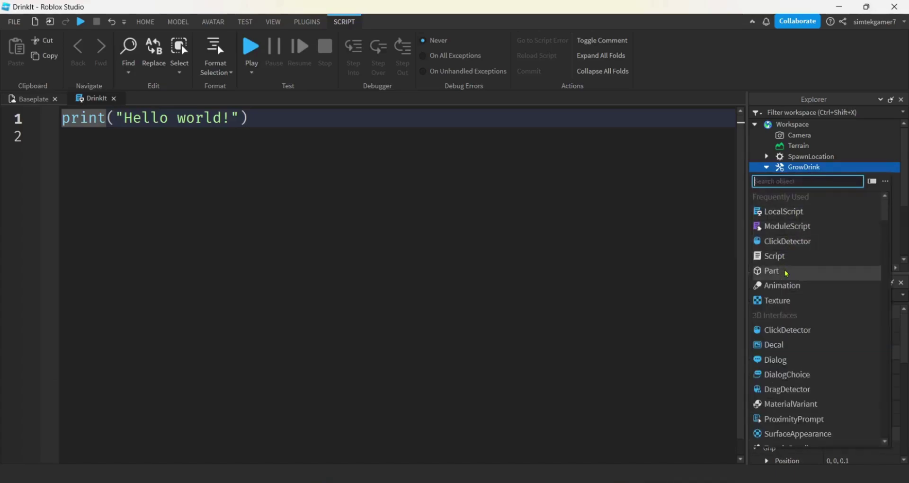
scroll(786, 274, down, 15)
click(788, 198)
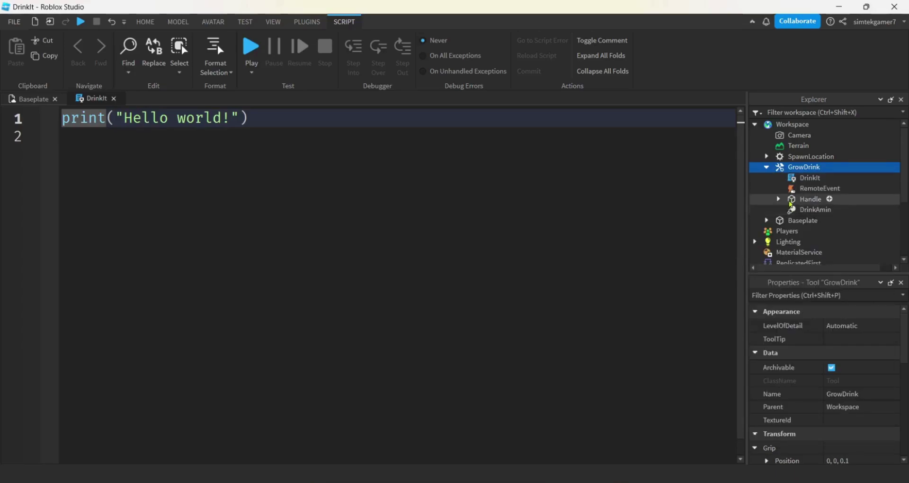
Add a server Script to the GrowDrink tool and rename it DoServerStuff
click(828, 167)
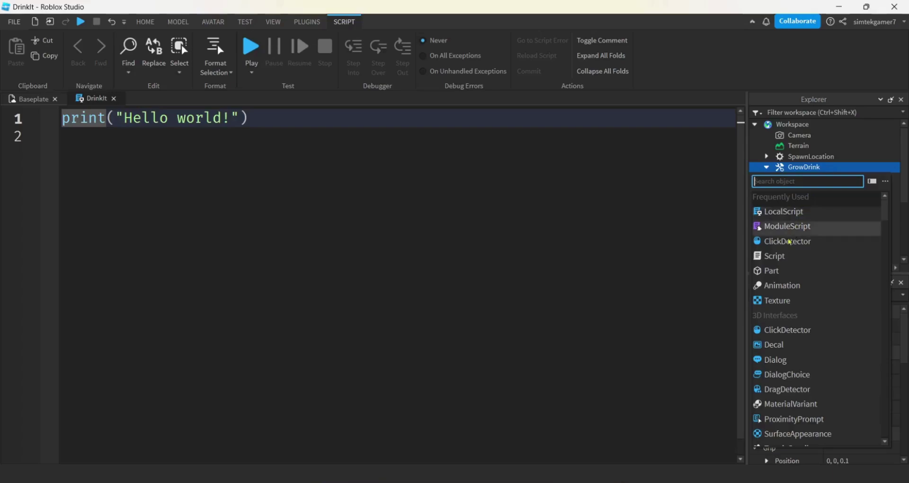
click(780, 256)
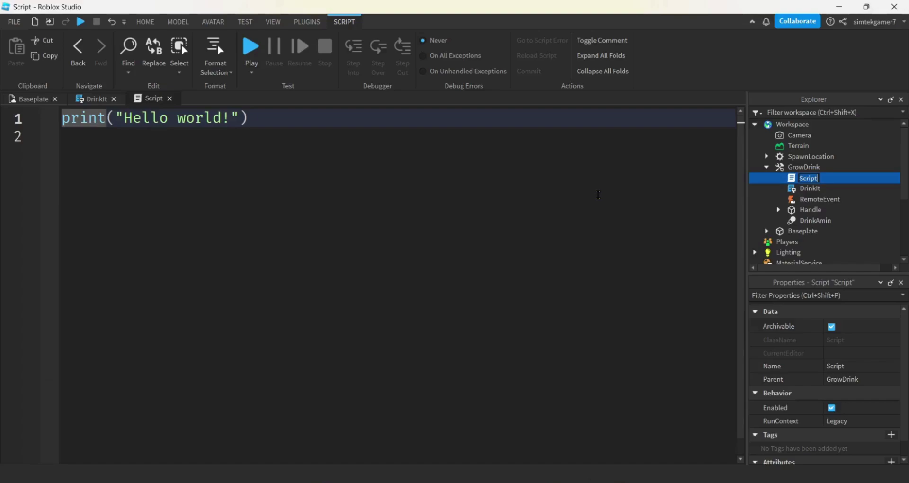
text(DoServerStuff)
key(Return)
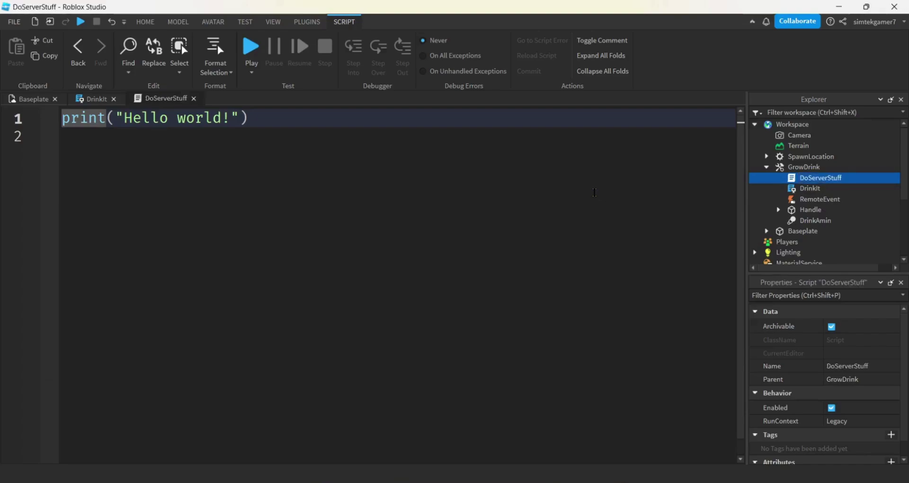
Return to the Baseplate view, search the Toolbox audio library for slurp and preview Comic Slurp 6 (SFX)
click(29, 99)
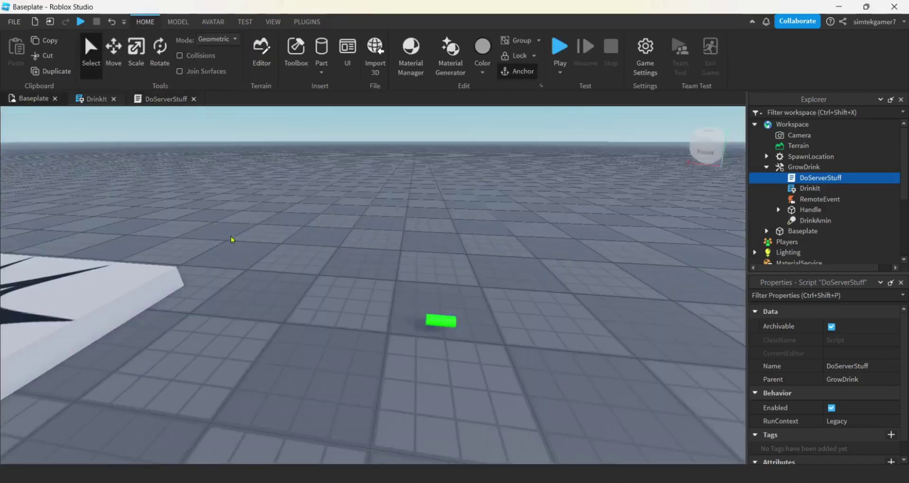
click(296, 52)
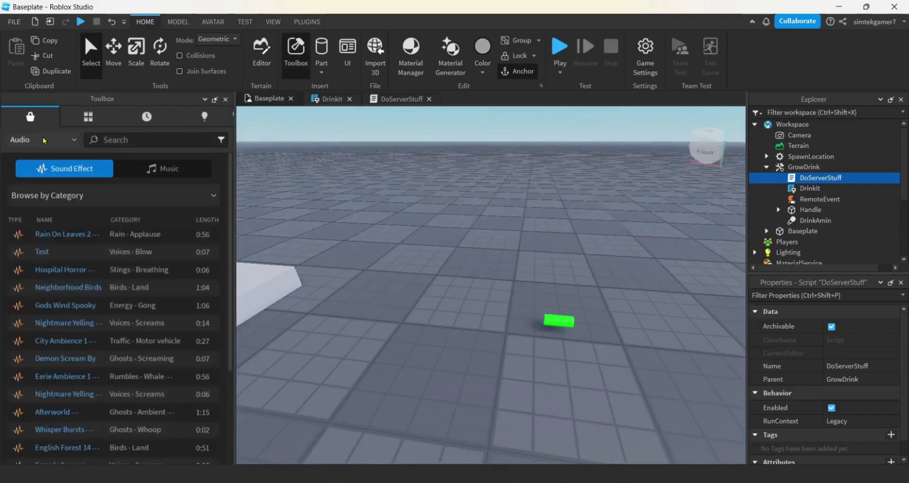
click(36, 142)
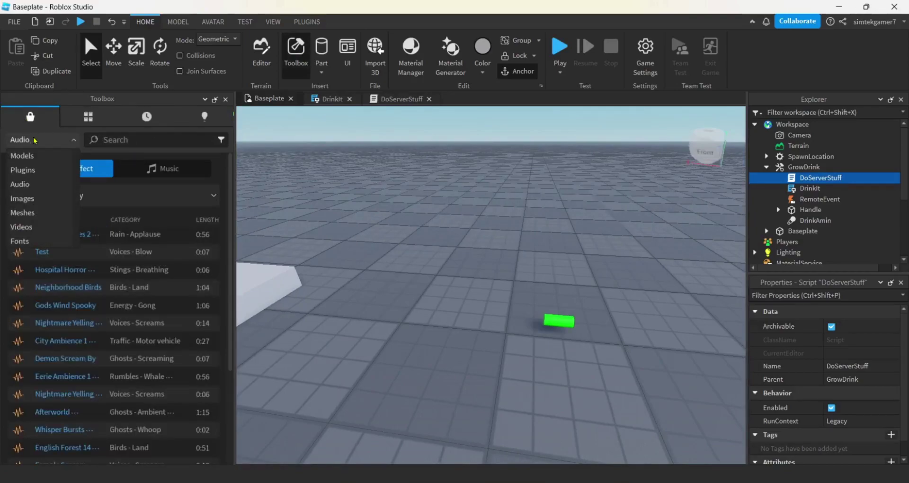
click(136, 139)
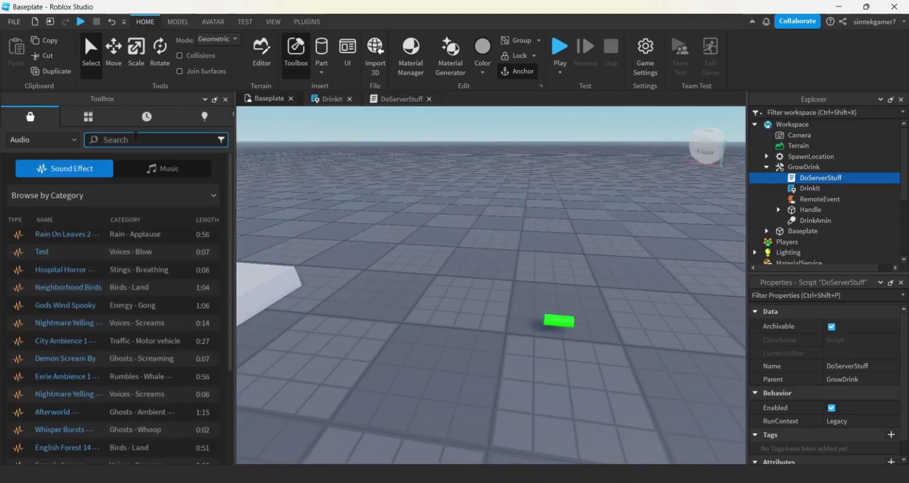
click(135, 138)
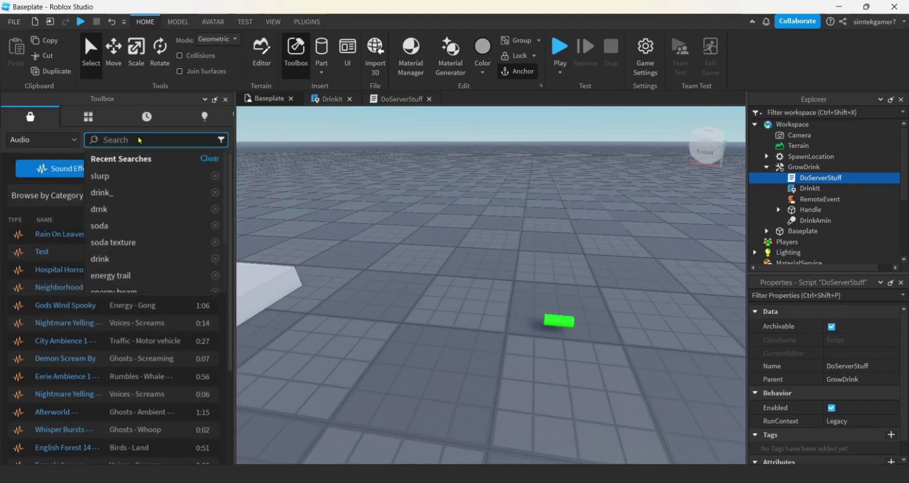
click(119, 178)
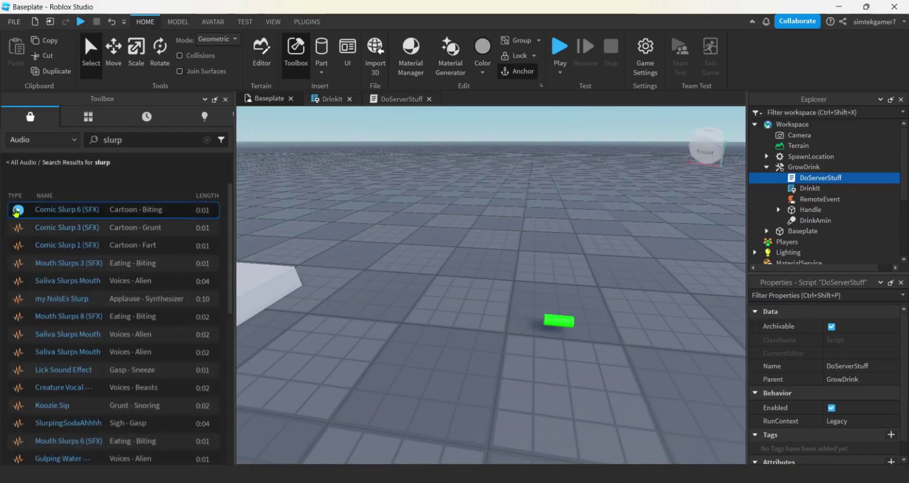
click(16, 210)
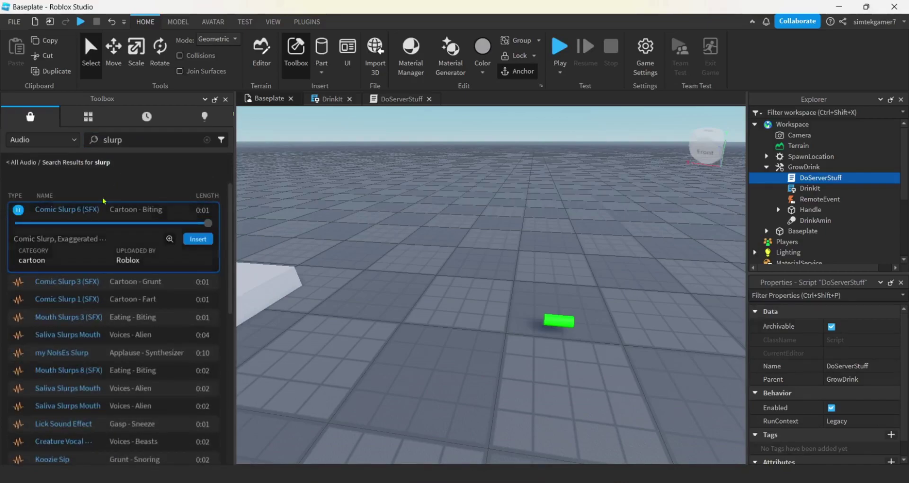
Insert Comic Slurp 6 (SFX) into the GrowDrink tool, rename it Sound and close the Toolbox
click(804, 167)
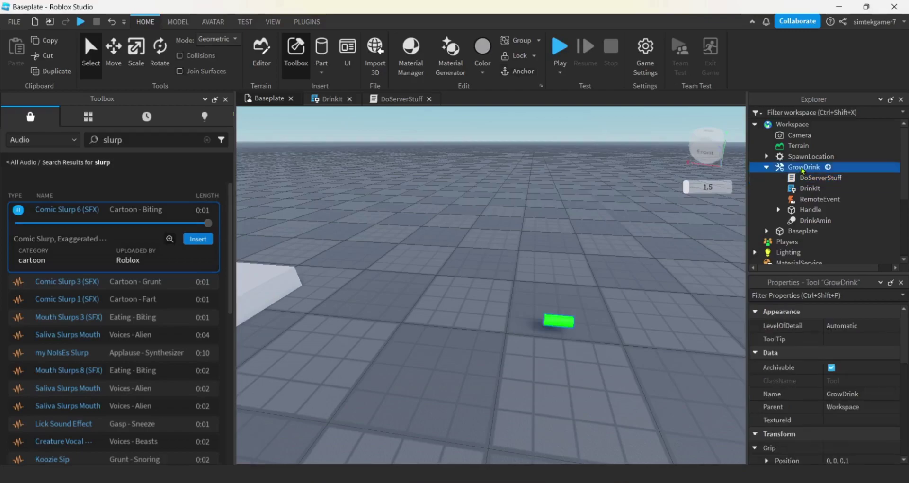
click(198, 239)
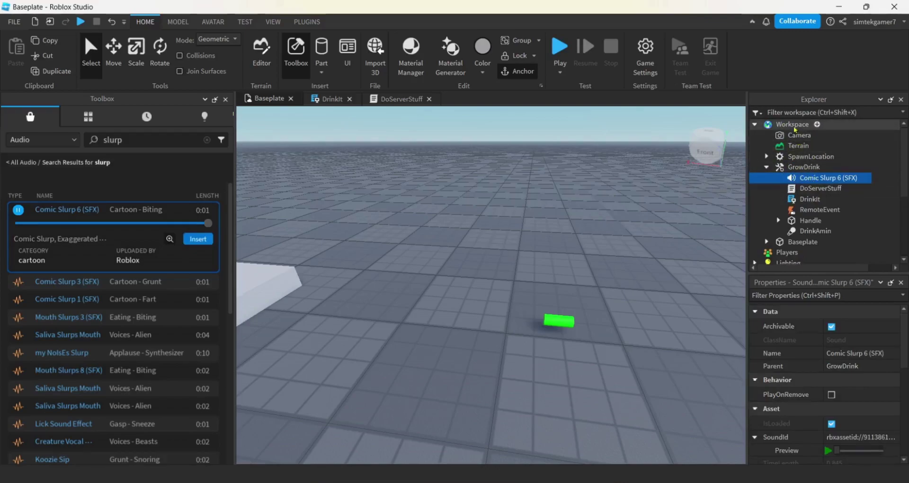
key(F2)
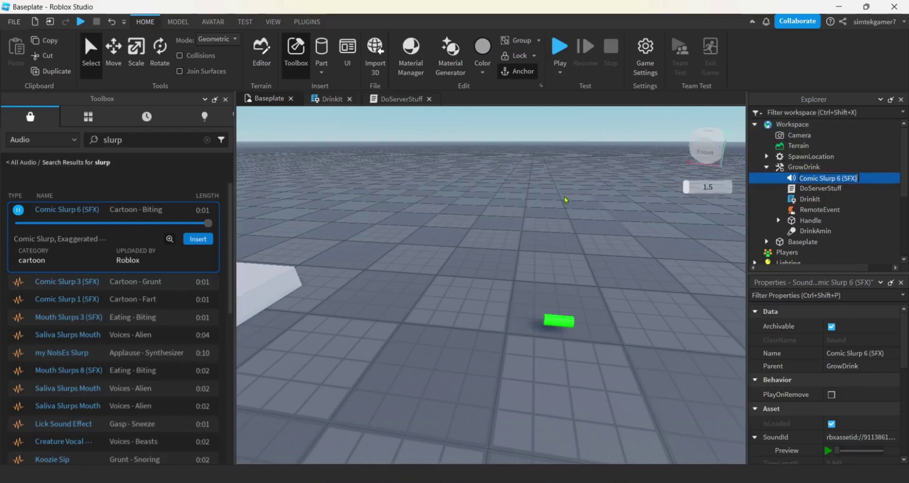
text(Sound)
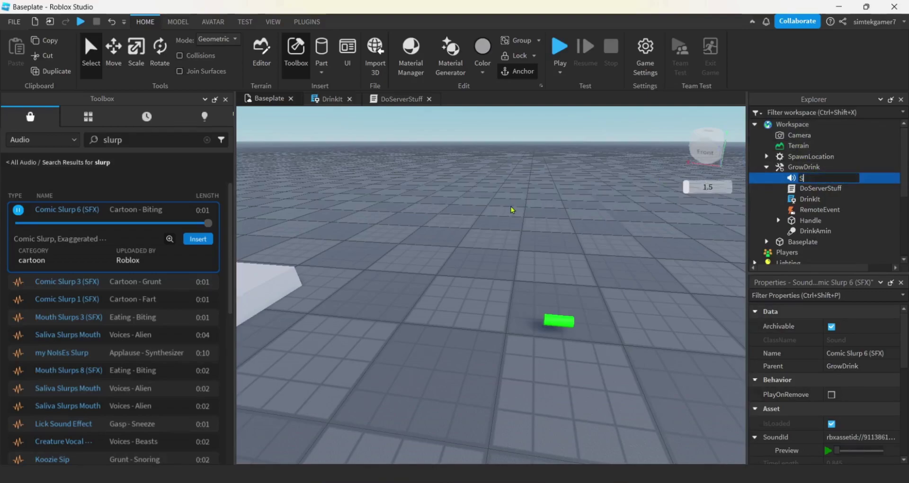
key(Return)
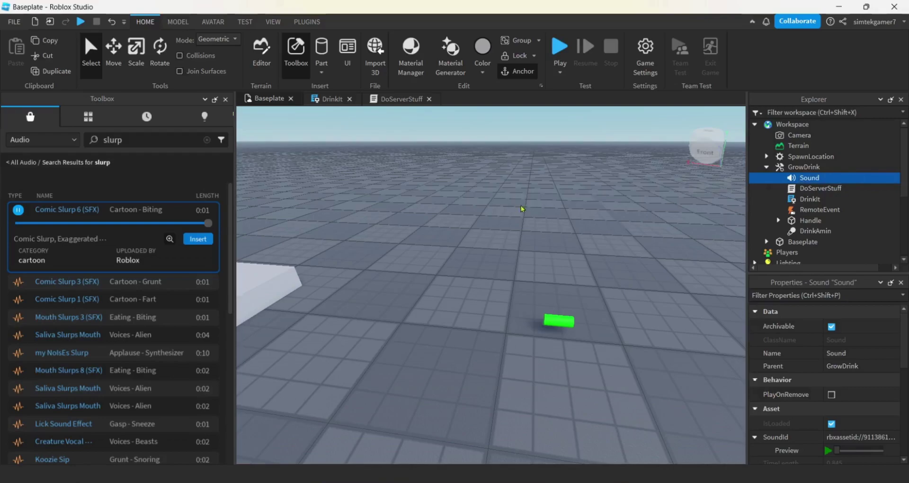
click(226, 100)
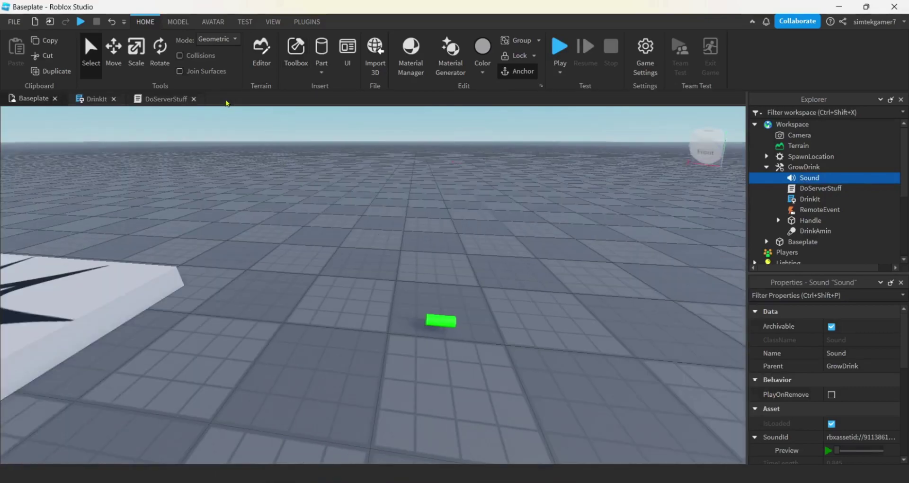